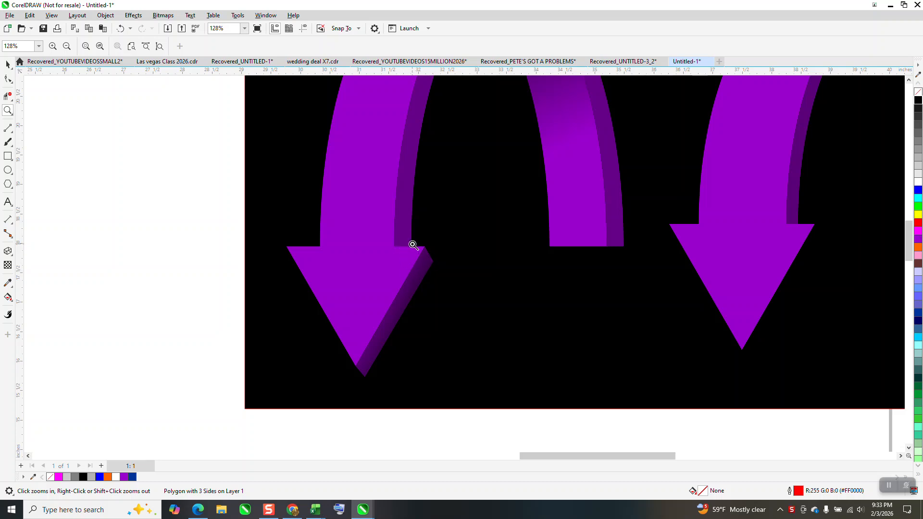
Trim the horizontal line's overhanging ends beyond the triangle and the outer ellipse with Virtual Segment Delete
right_click(413, 246)
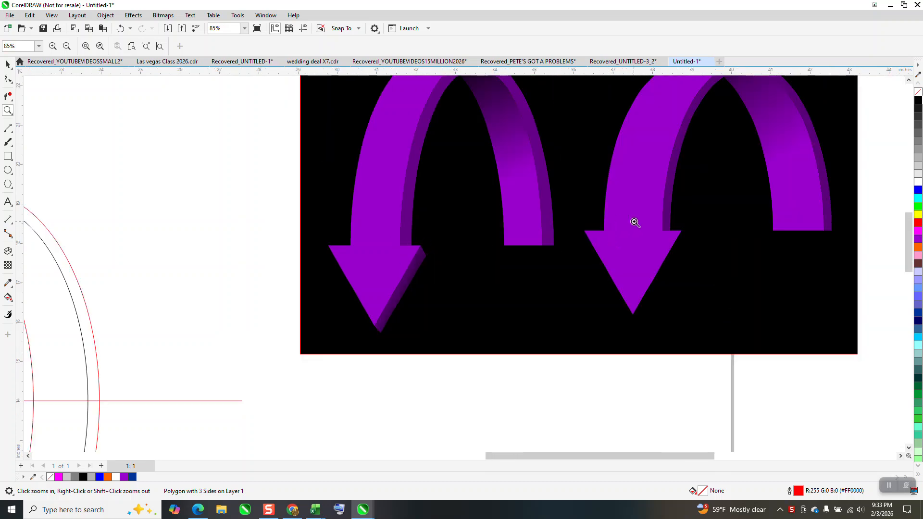
scroll(464, 257, down, 3)
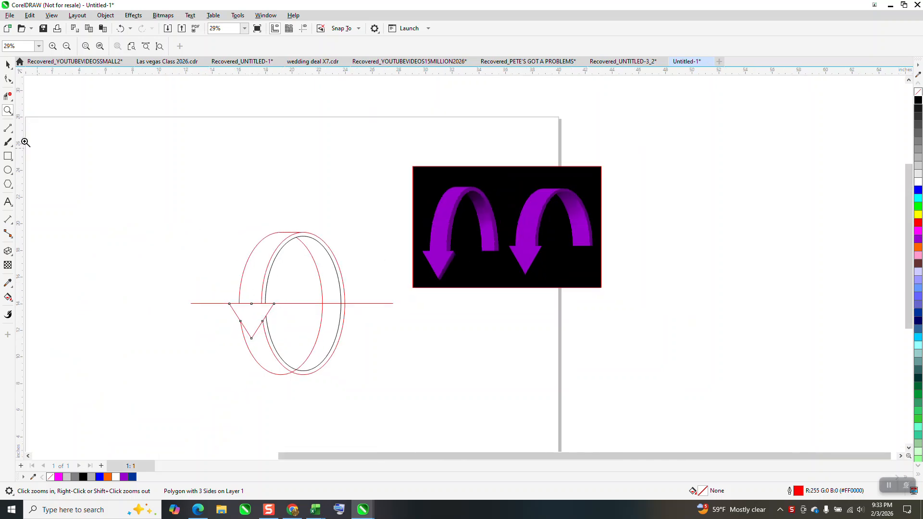
drag(190, 202, 423, 423)
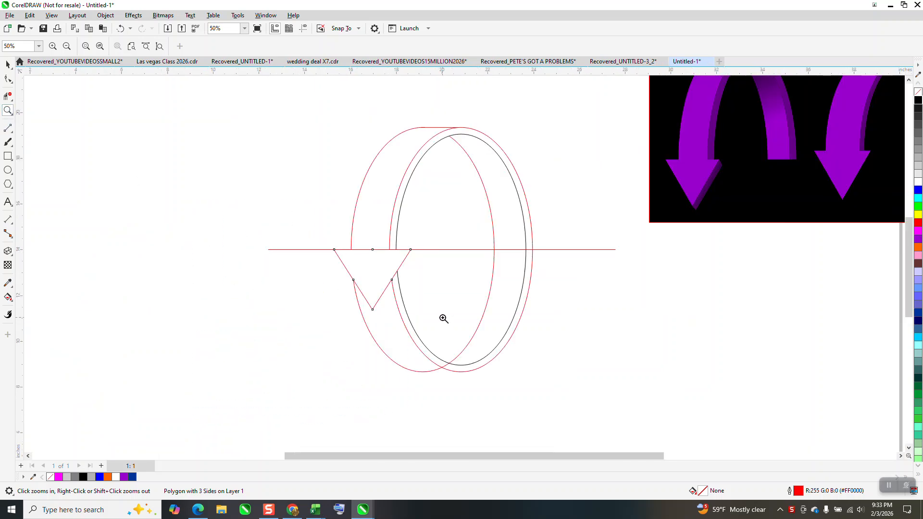
click(8, 64)
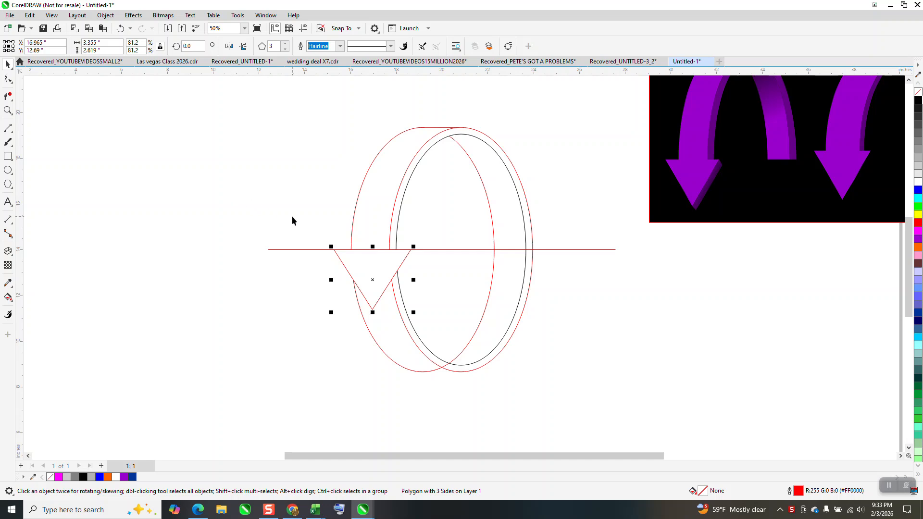
scroll(336, 209, down, 1)
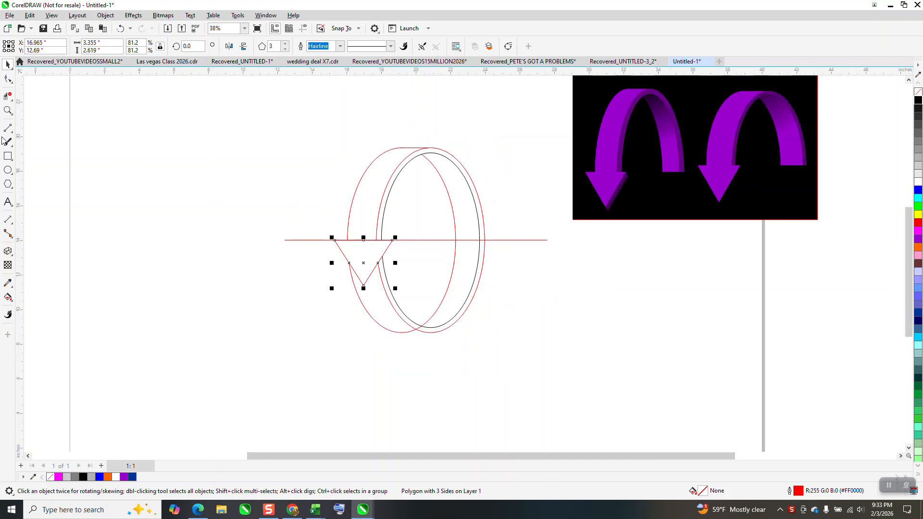
click(10, 99)
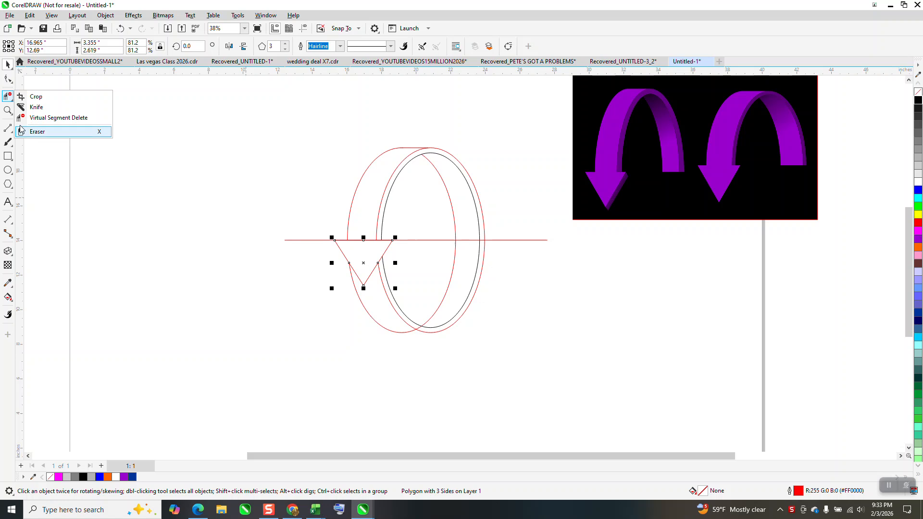
click(43, 117)
click(510, 240)
Duplicate the complete ring and triangle drawing and place the copy to the left of the original
key(space)
drag(300, 131, 497, 332)
key(ctrl+d)
key(Left)
key(Left)
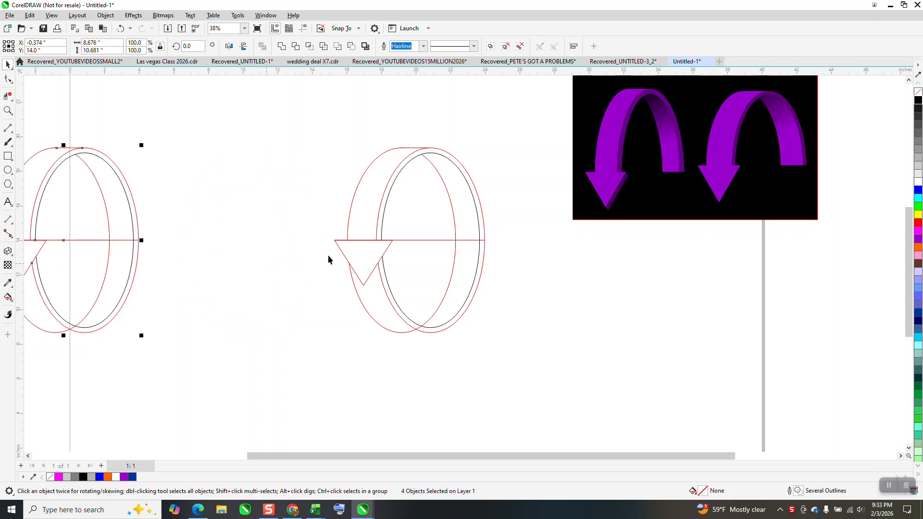
Apply a one-step outside contour with a 0.29 inch offset to the original drawing's triangle and break the contour apart
click(343, 255)
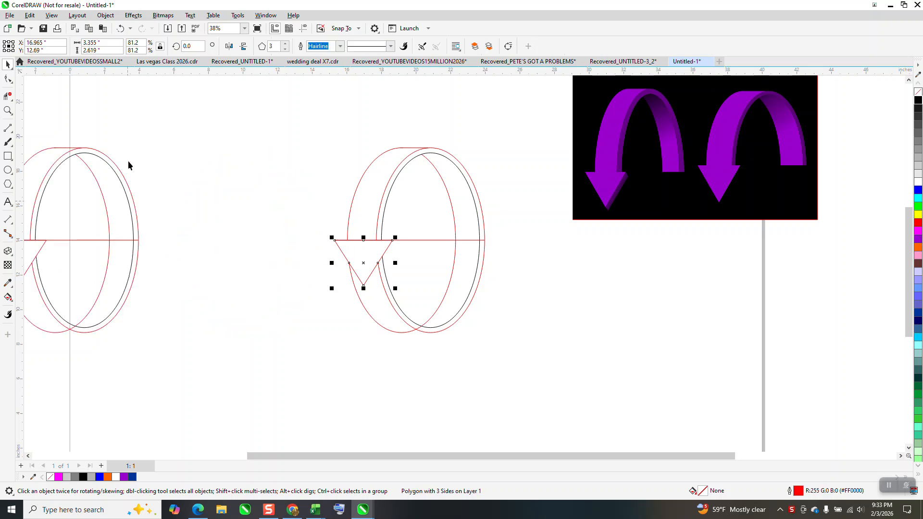
click(132, 19)
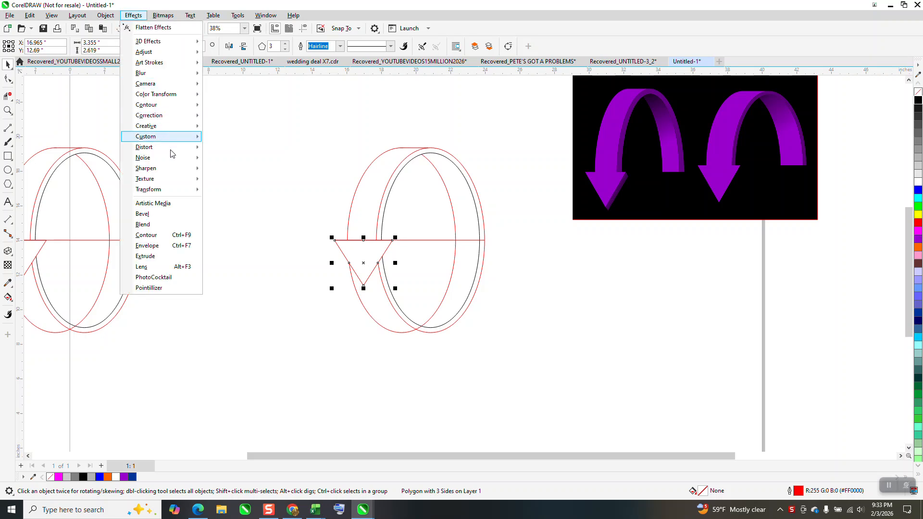
click(160, 236)
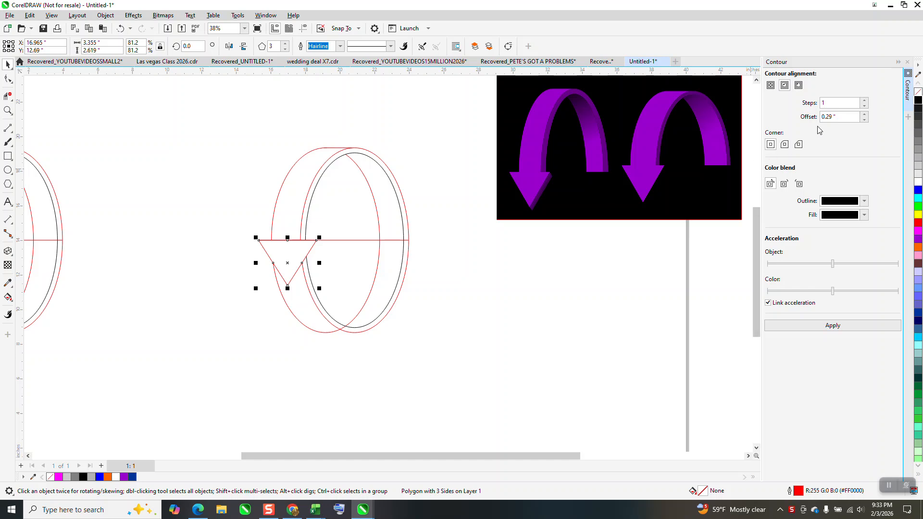
click(799, 85)
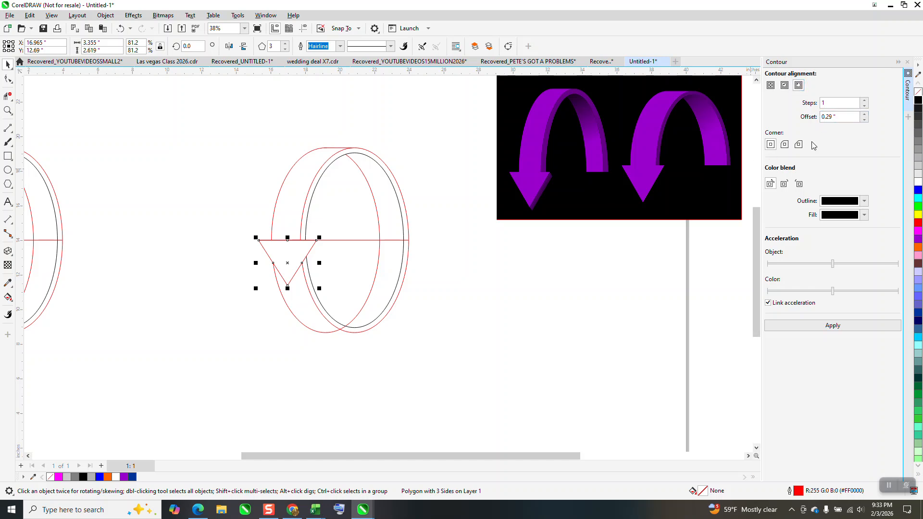
click(839, 330)
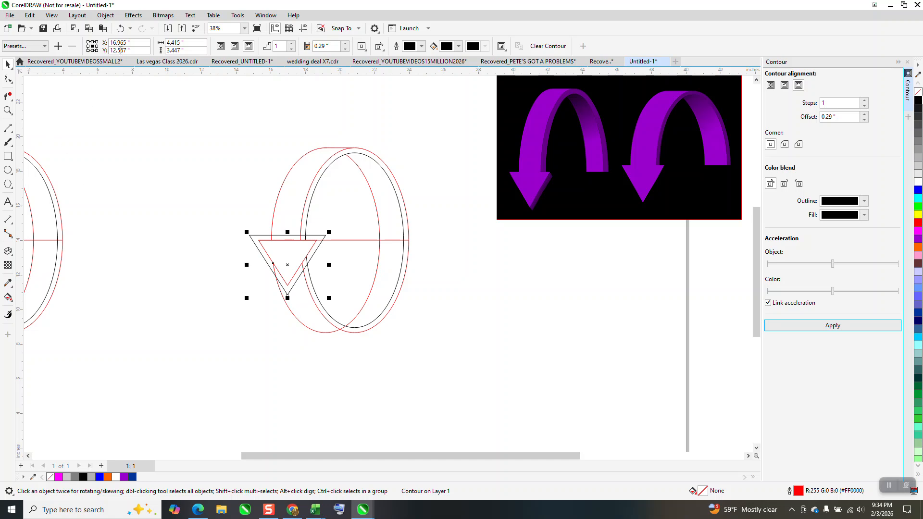
click(105, 15)
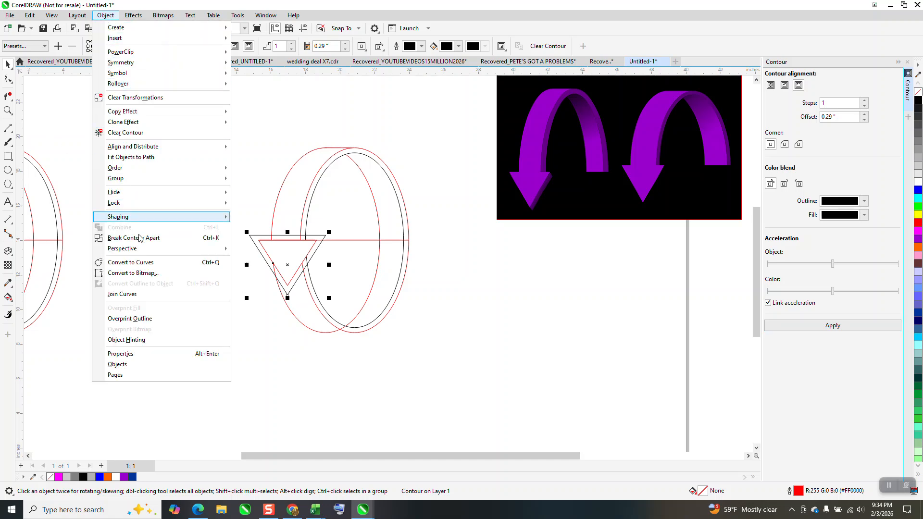
click(138, 238)
Try to move both triangles down so the outer one's top edge meets the horizontal line, then undo the move
click(8, 110)
drag(208, 196, 416, 325)
click(8, 78)
key(space)
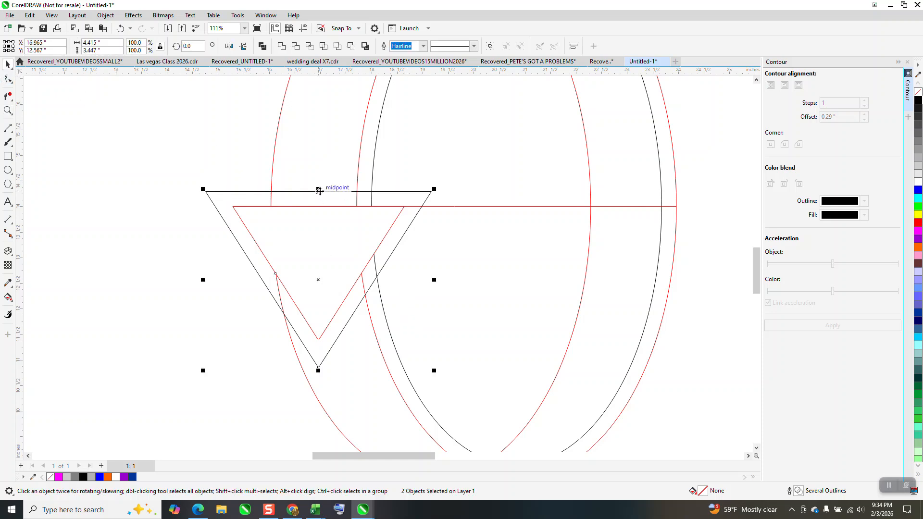
drag(319, 191, 320, 207)
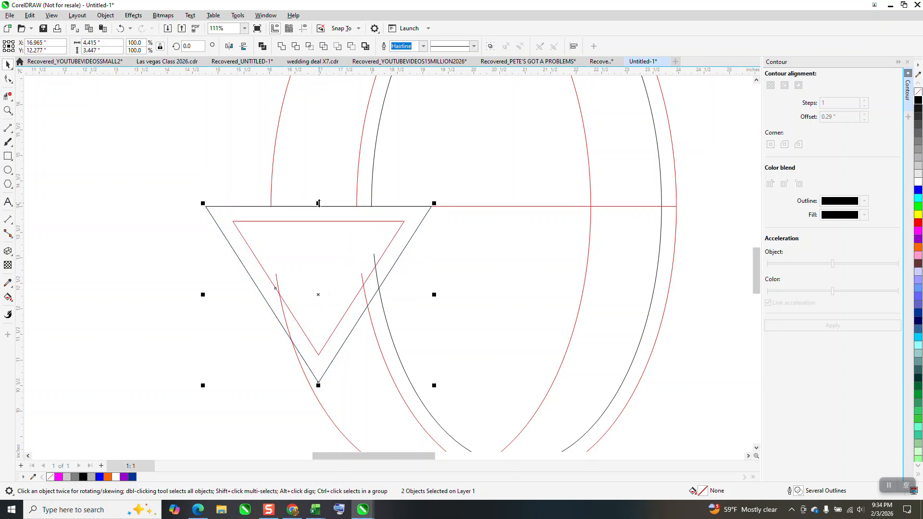
click(121, 29)
click(121, 145)
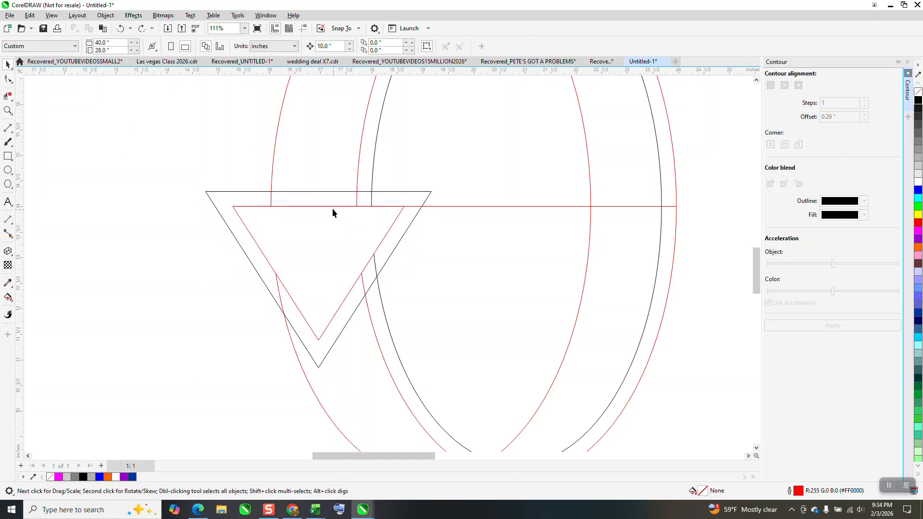
Scale the outer contour triangle to 84.7% and align its top edge with the horizontal line
click(317, 192)
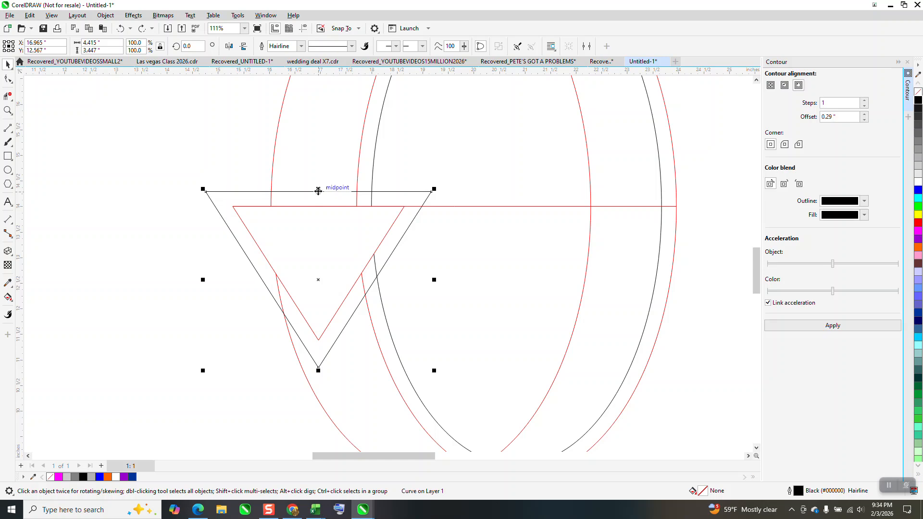
drag(317, 191, 321, 205)
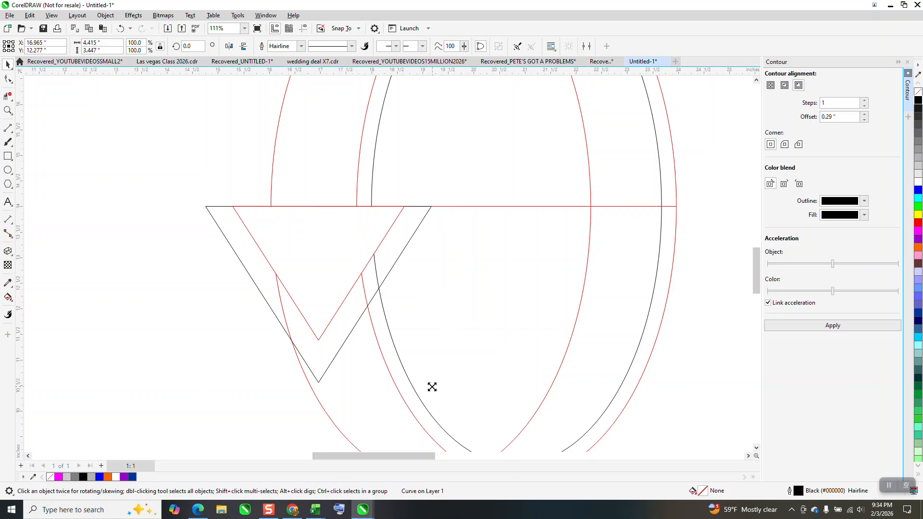
drag(433, 387, 419, 373)
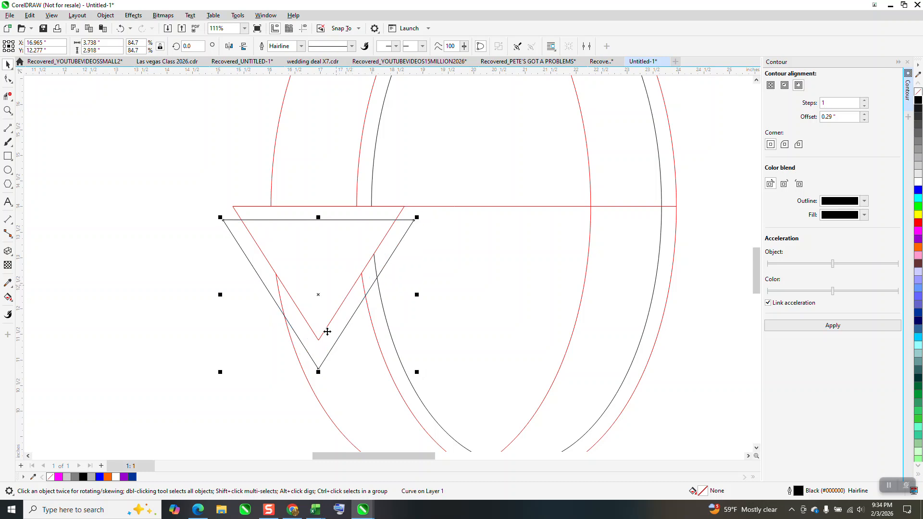
mouse_move(318, 219)
mouse_down()
mouse_move(319, 200)
mouse_move(320, 210)
mouse_up()
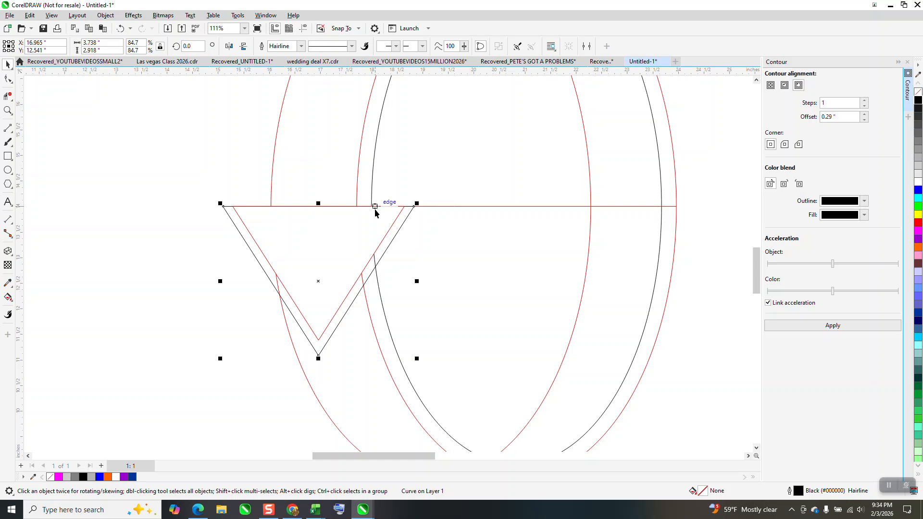
Delete the outer contour triangle from the original drawing
scroll(404, 234, down, 1)
click(403, 225)
key(Delete)
Extrude the left copy's triangle down and to the right, with the vanishing point at about 1.135, -0.742 inches
scroll(465, 264, down, 3)
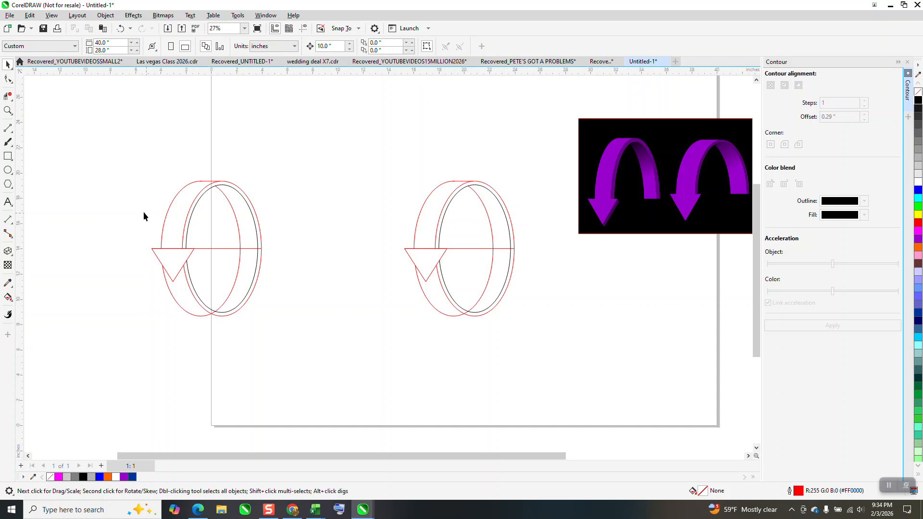
click(8, 110)
drag(144, 243, 327, 317)
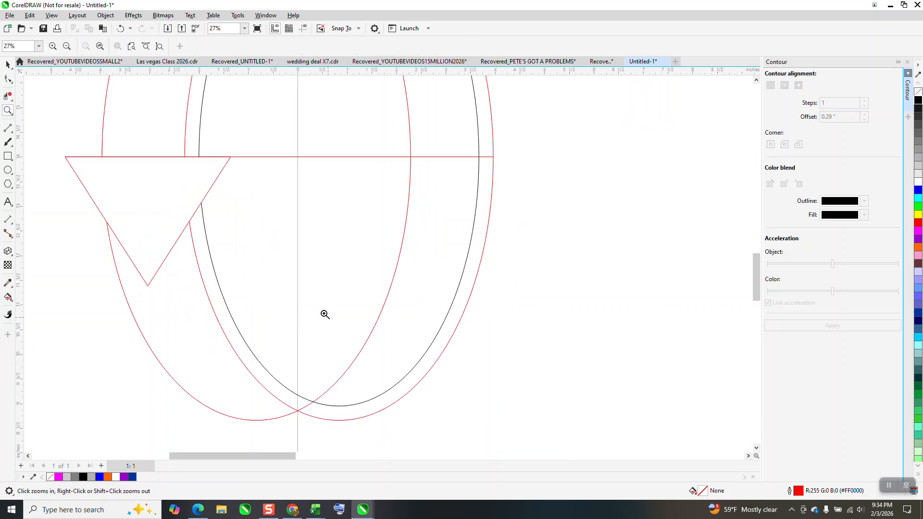
click(7, 63)
click(135, 163)
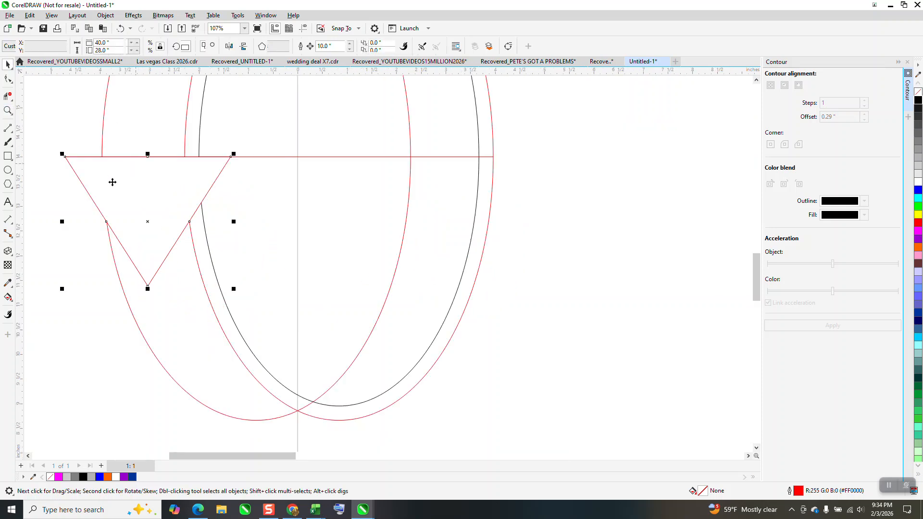
click(13, 258)
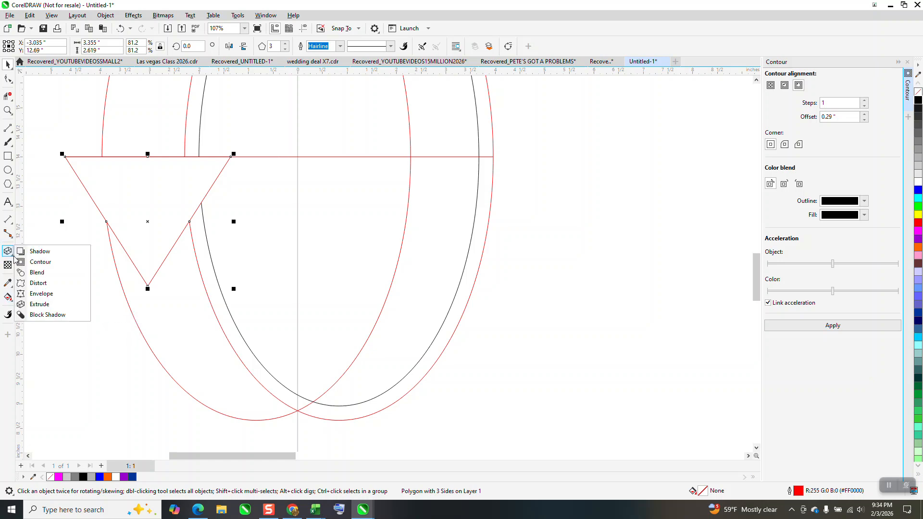
click(40, 304)
drag(159, 221, 203, 258)
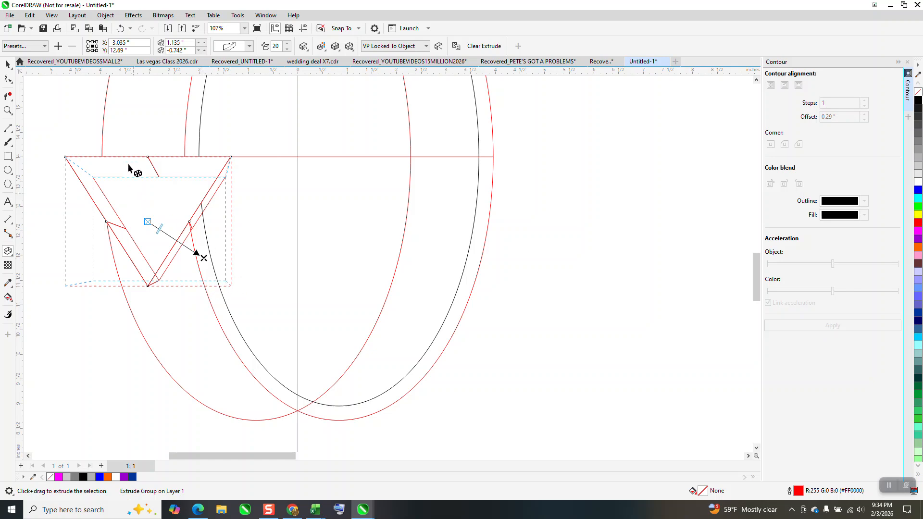
Break the extrude group apart and place a duplicate of the front triangle 10 inches to its right
click(105, 15)
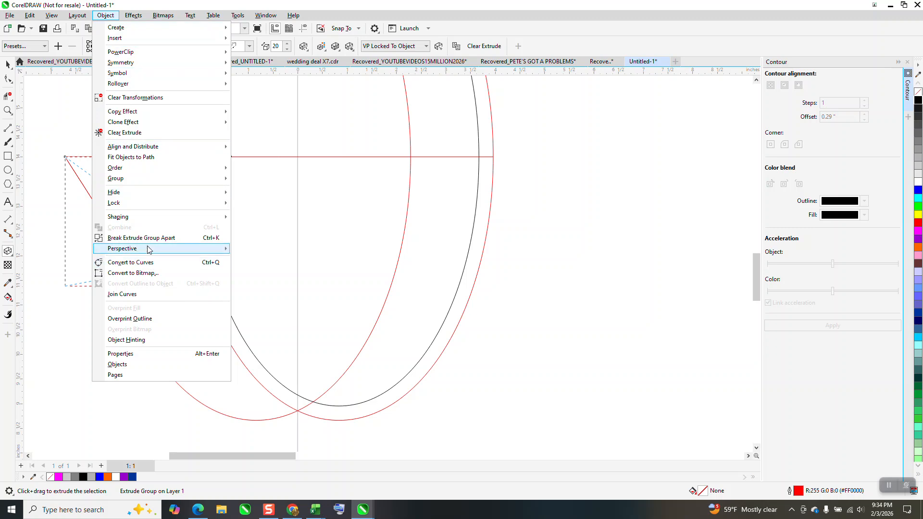
click(231, 237)
click(8, 64)
click(50, 154)
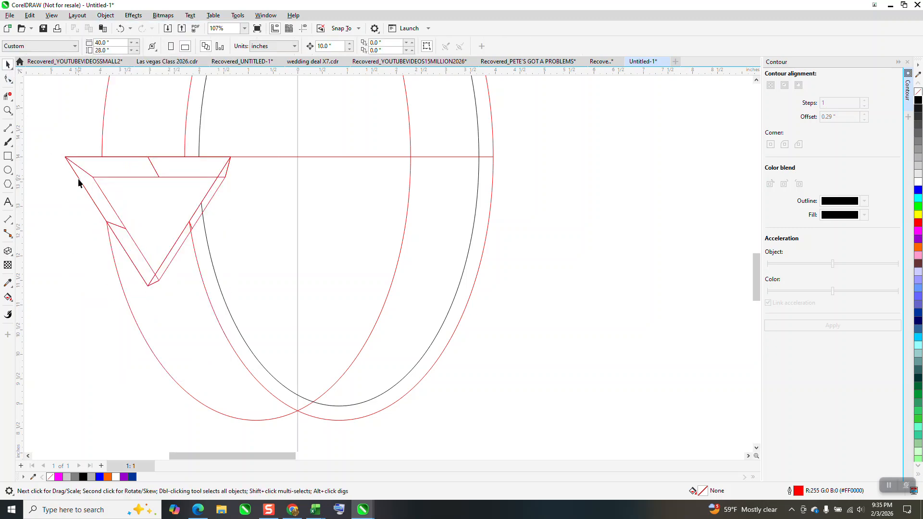
click(79, 180)
key(ctrl+d)
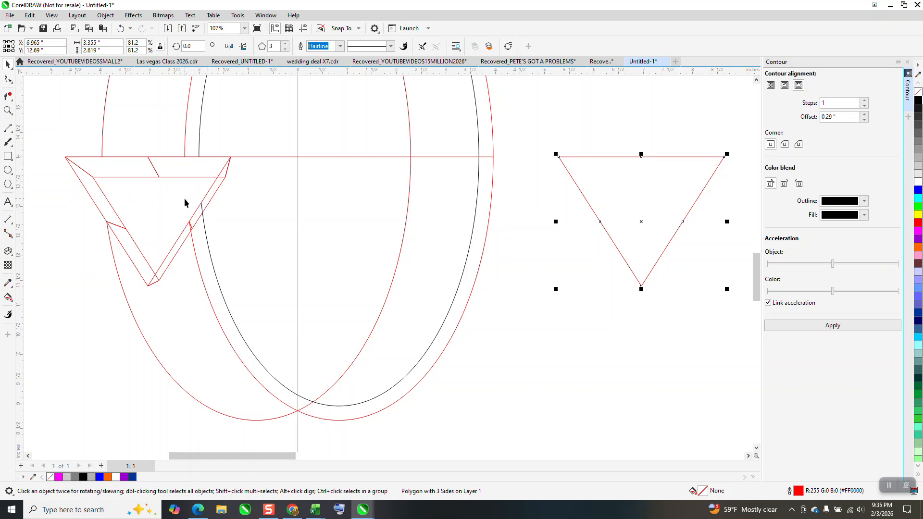
Delete the back-edge and ring curve segments that cross the extruded arrowhead's right side face
click(8, 110)
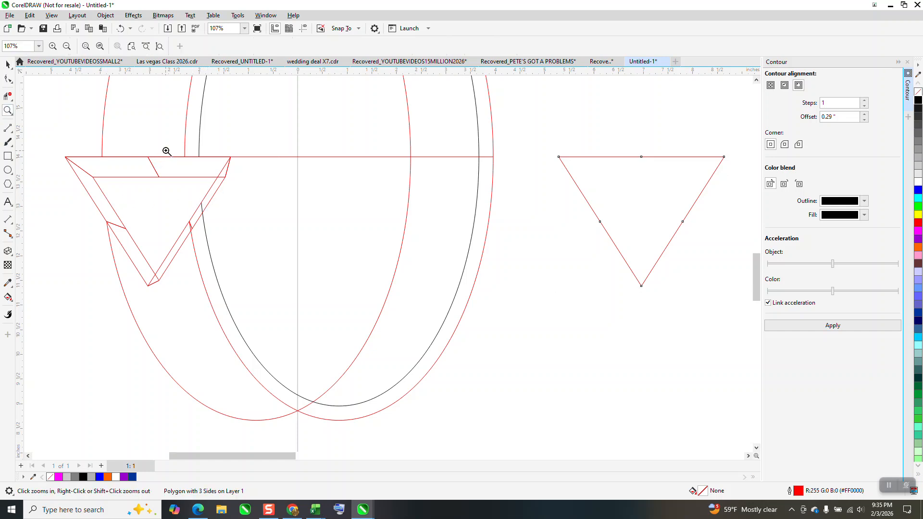
drag(165, 148, 274, 225)
click(7, 97)
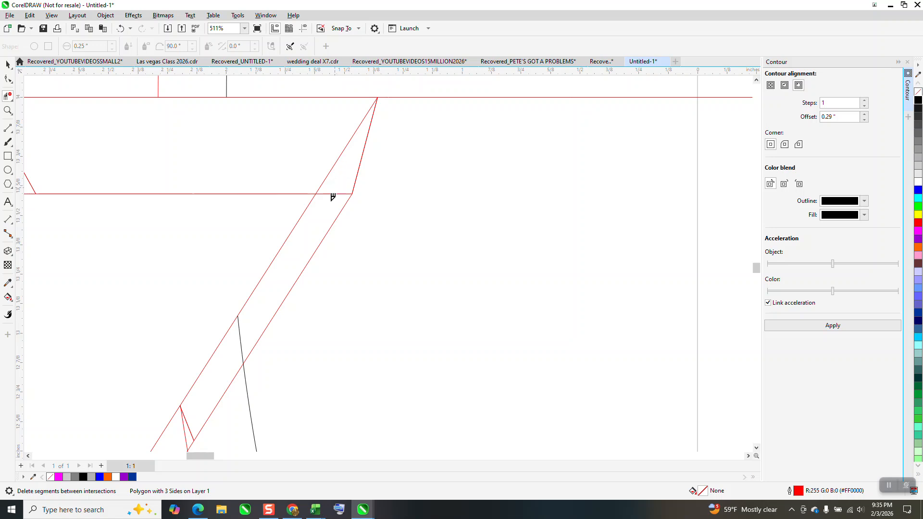
scroll(335, 199, down, 3)
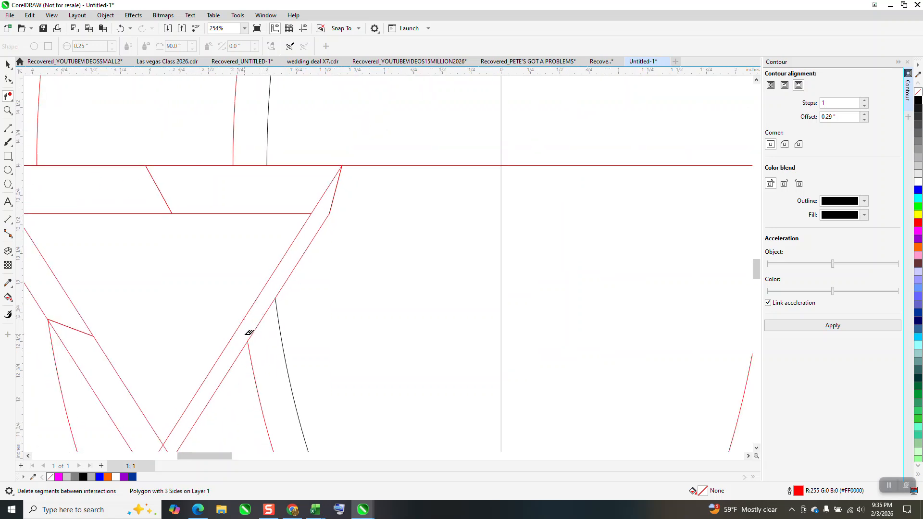
scroll(269, 284, down, 1)
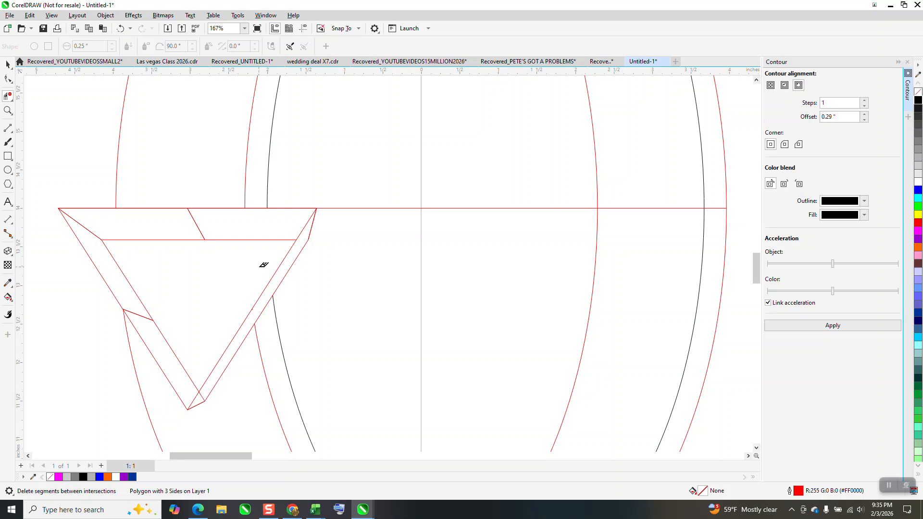
Delete the hidden extrusion edges and connecting lines inside the arrowhead's front triangle with Virtual Segment Delete
drag(264, 221, 175, 227)
drag(184, 192, 193, 220)
drag(96, 233, 143, 254)
drag(140, 295, 161, 328)
click(235, 239)
scroll(238, 247, down, 3)
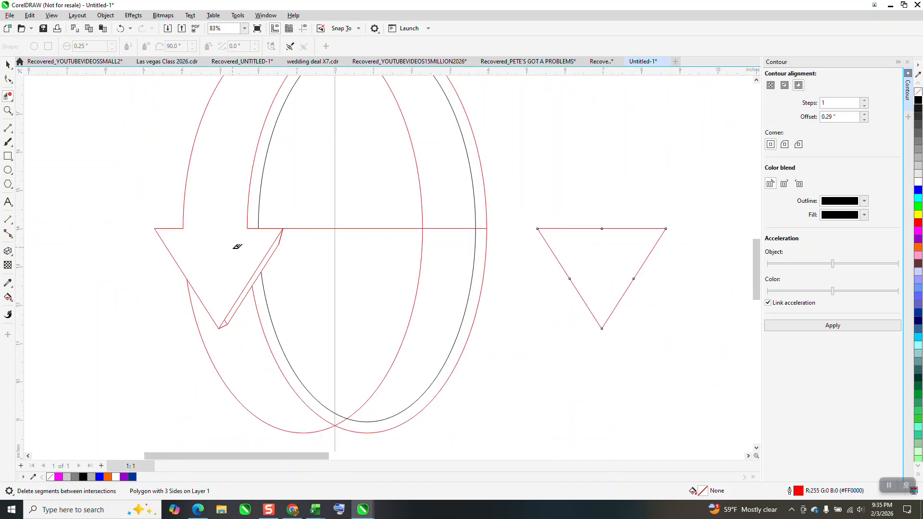
scroll(238, 246, down, 1)
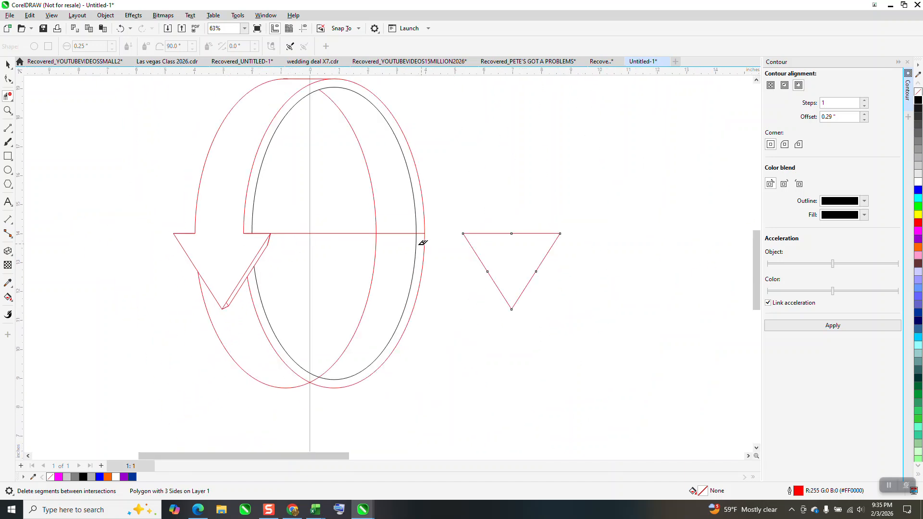
click(8, 110)
drag(195, 240, 295, 337)
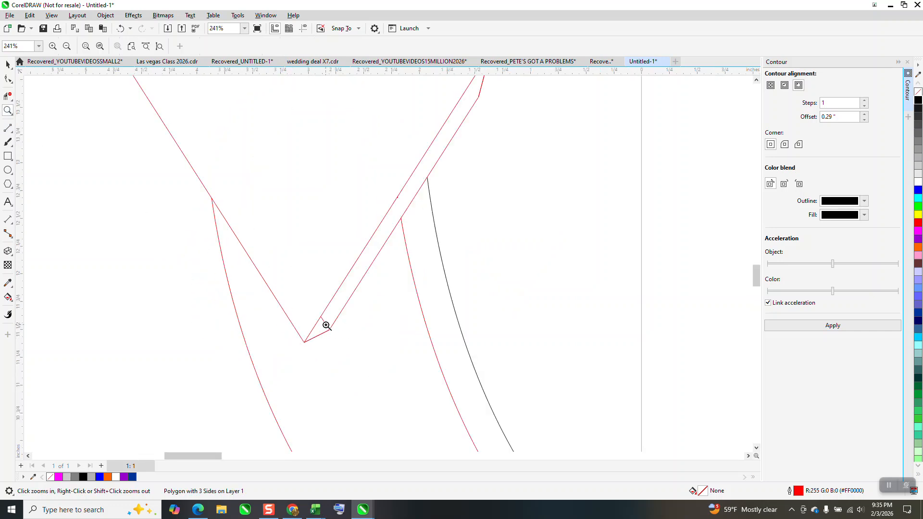
scroll(289, 333, down, 4)
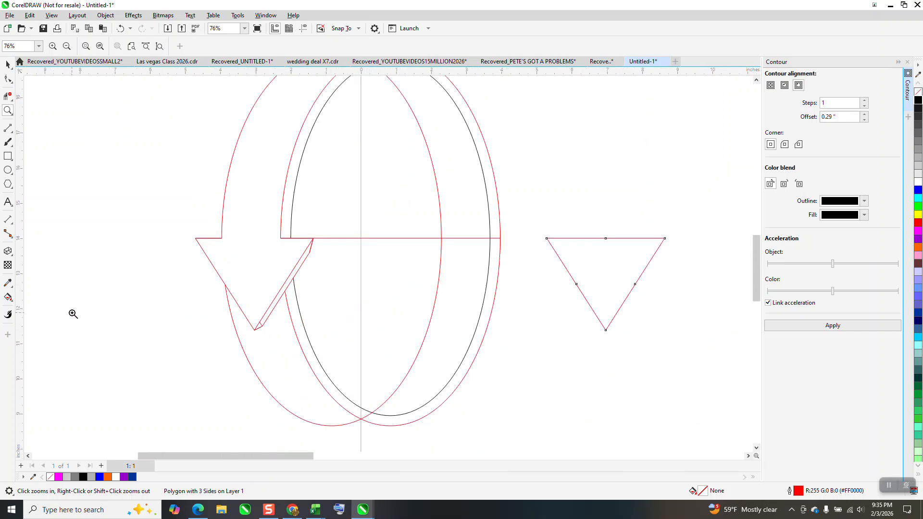
click(8, 297)
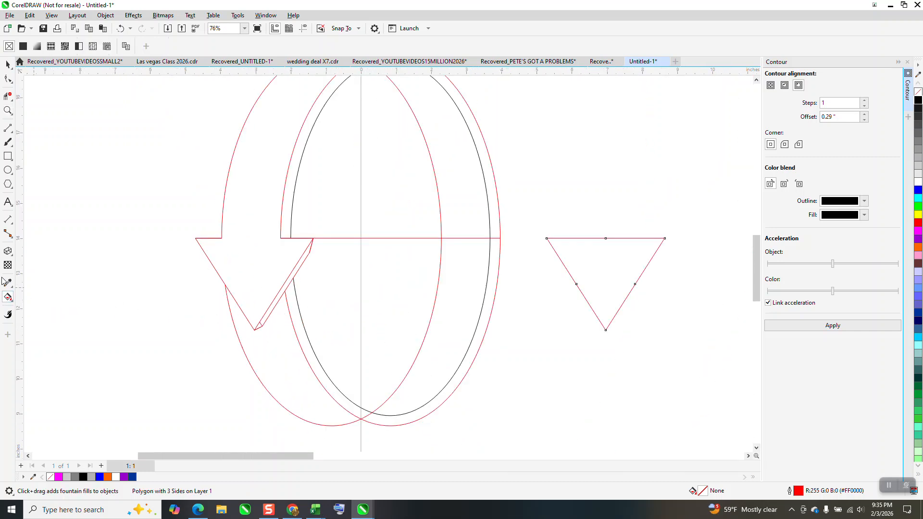
click(12, 301)
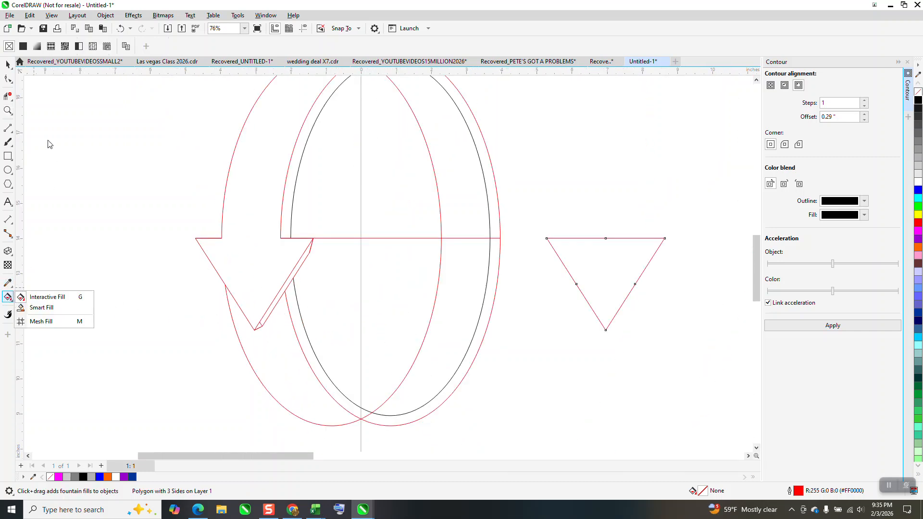
scroll(50, 142, down, 2)
Delete the spare triangle beside the left drawing and group all of that drawing's line work
click(11, 66)
click(28, 64)
scroll(185, 171, down, 3)
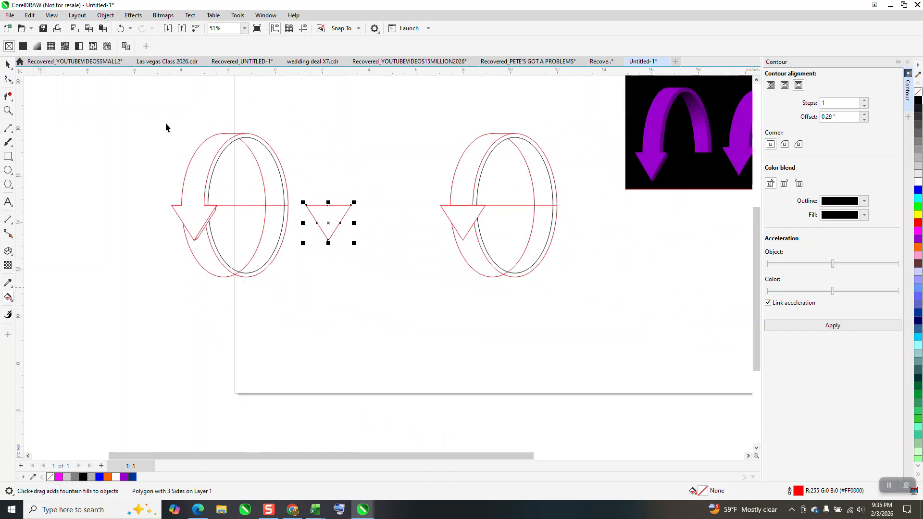
click(344, 211)
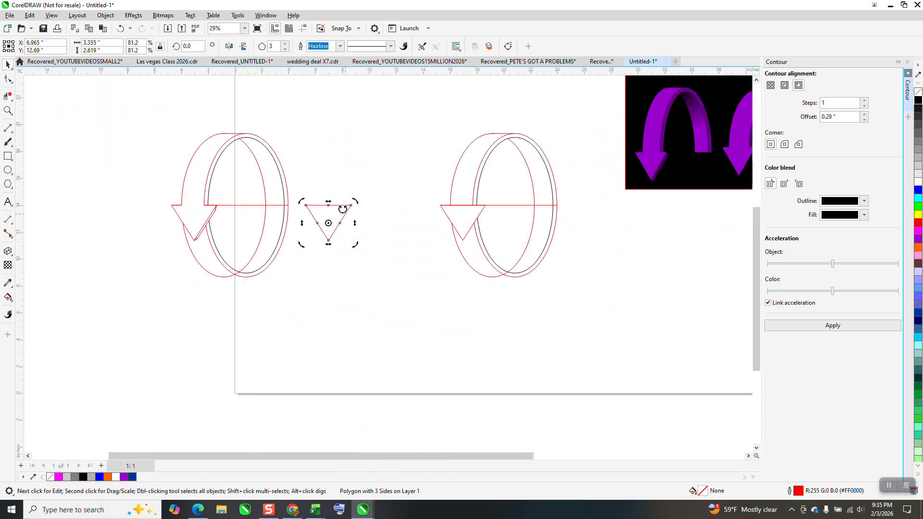
key(Delete)
drag(223, 230, 379, 318)
key(ctrl+g)
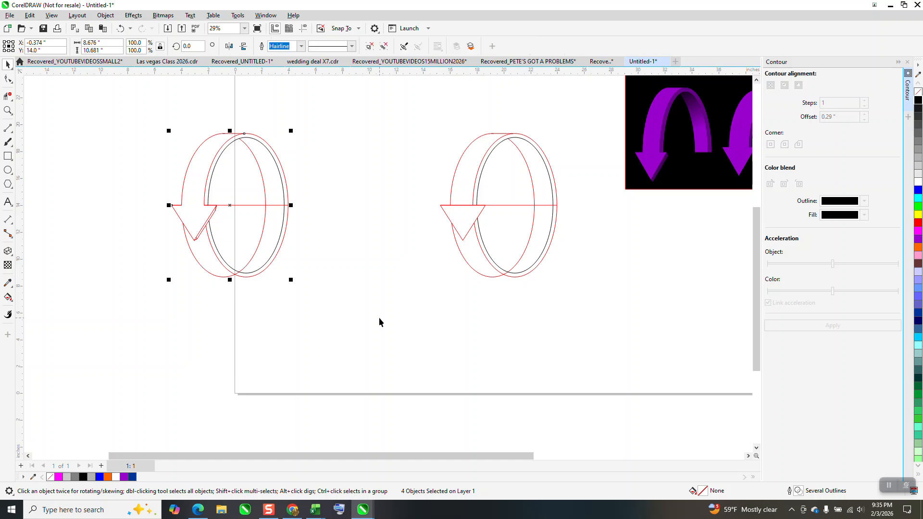
Smart Fill the upper half of the ring's front edge and the arrowhead's side face with purple and no outline
click(8, 111)
drag(145, 189, 375, 287)
click(9, 298)
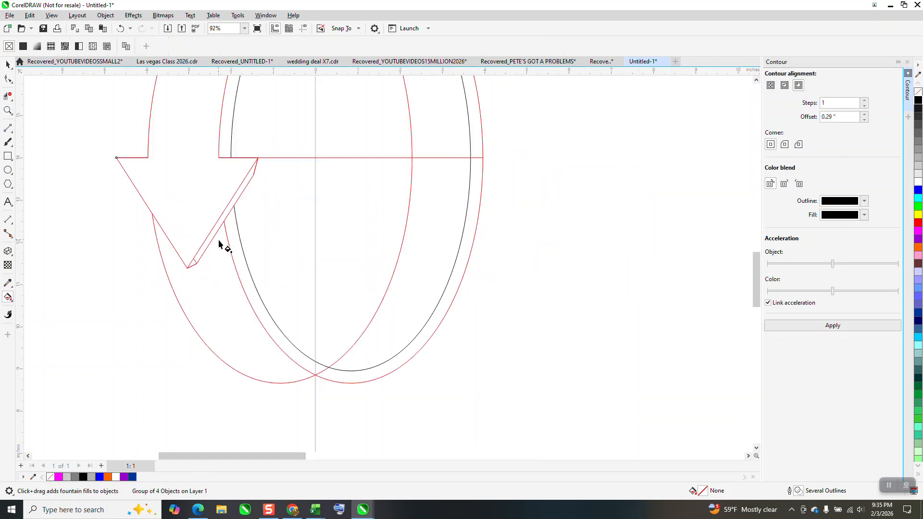
click(11, 302)
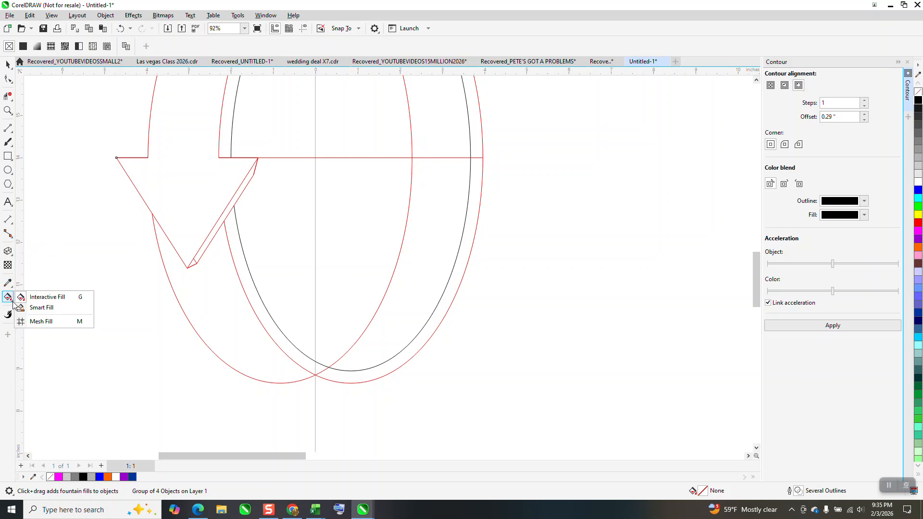
click(46, 308)
click(229, 137)
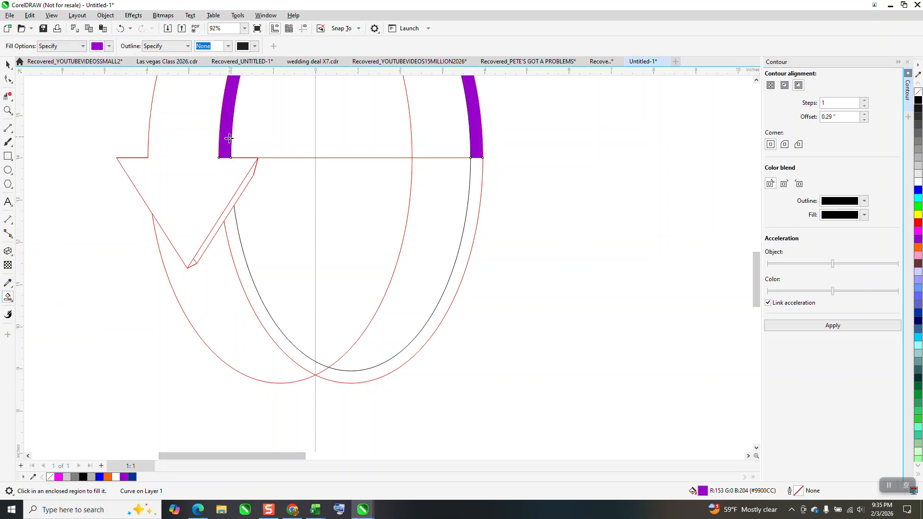
click(239, 195)
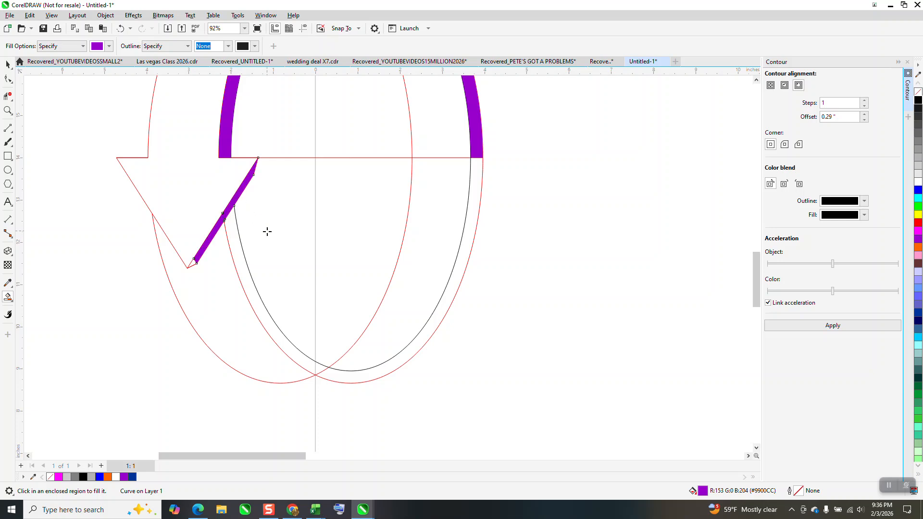
Darken the ring edge and arrowhead side face fills to RGB 112, 0, 149
click(8, 64)
scroll(254, 286, down, 2)
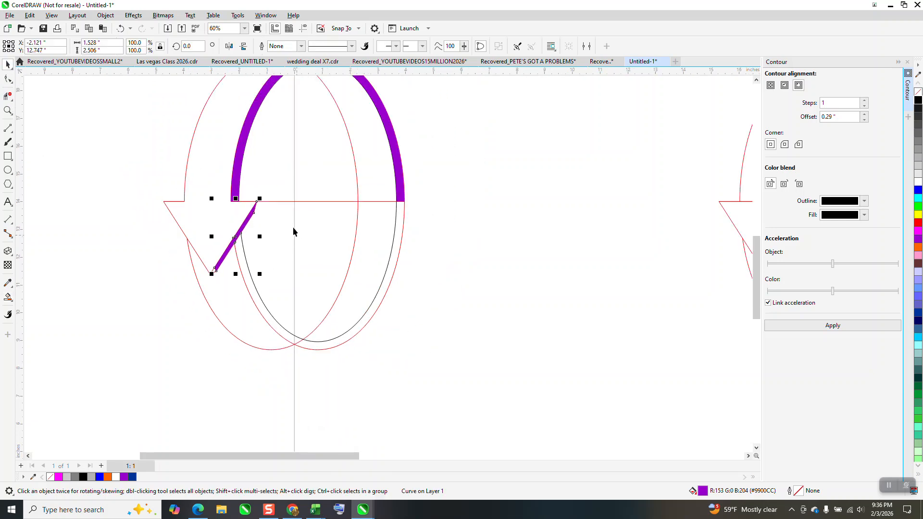
shift+click(240, 171)
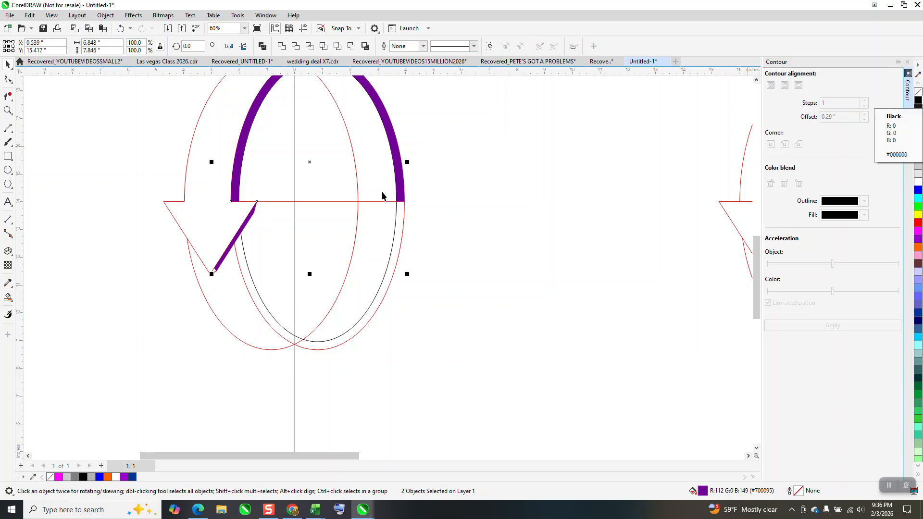
Smart Fill the ribbon's right inner surface and apply a fountain fill from purple at its lower end to black at the arch top
click(8, 297)
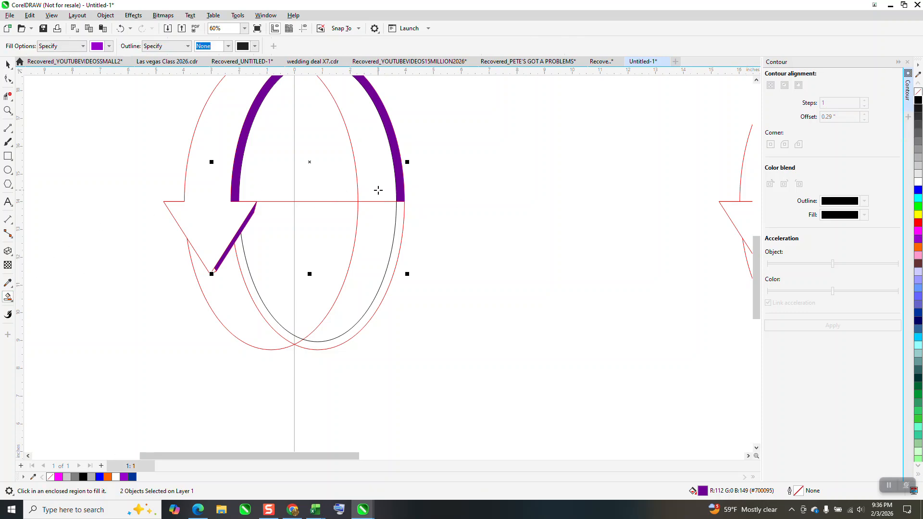
click(375, 191)
click(8, 296)
click(47, 296)
drag(385, 160, 327, 72)
scroll(693, 195, down, 1)
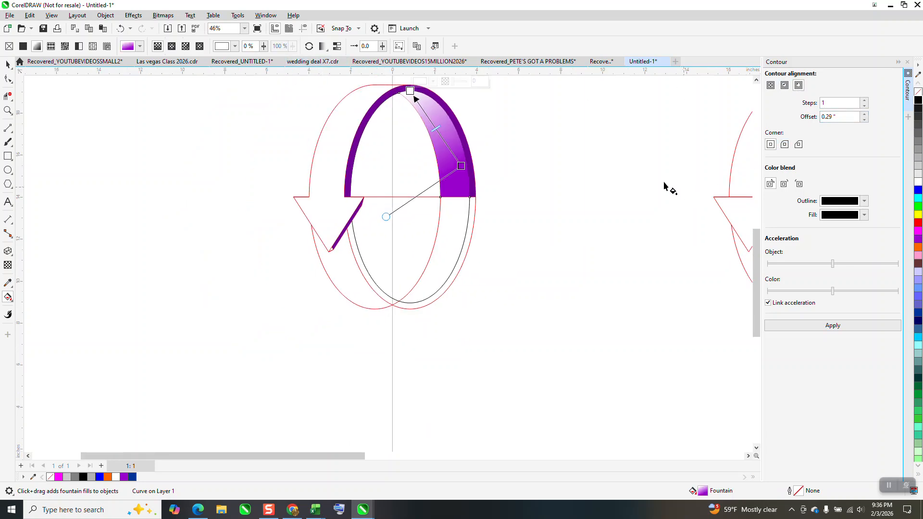
drag(916, 100, 403, 76)
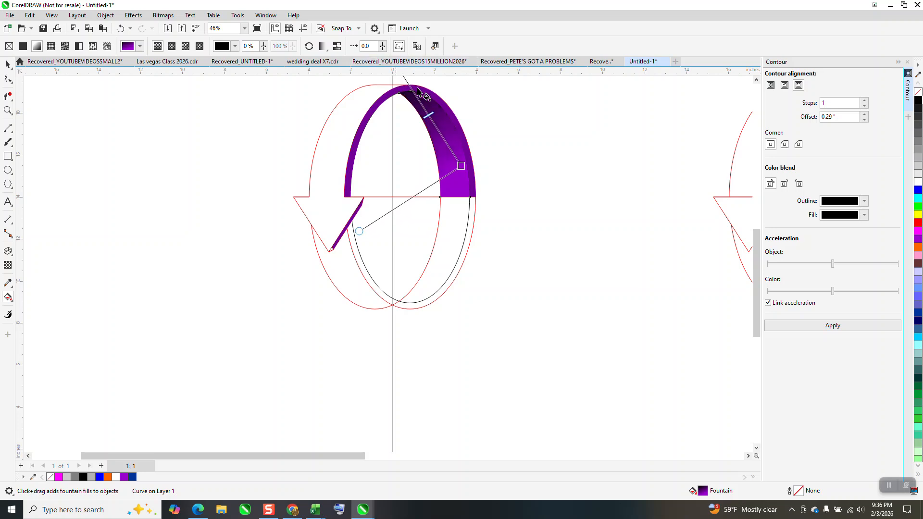
Smart Fill the ribbon's wide left face together with the arrowhead's front in purple without an outline
click(8, 298)
click(41, 306)
click(338, 175)
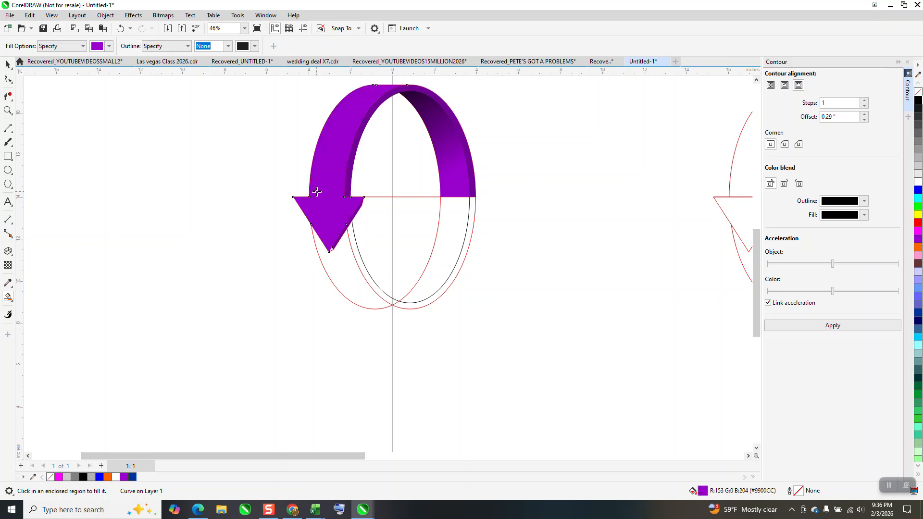
Delete the grouped outline construction from behind the filled purple arrow
click(7, 64)
click(378, 285)
key(Delete)
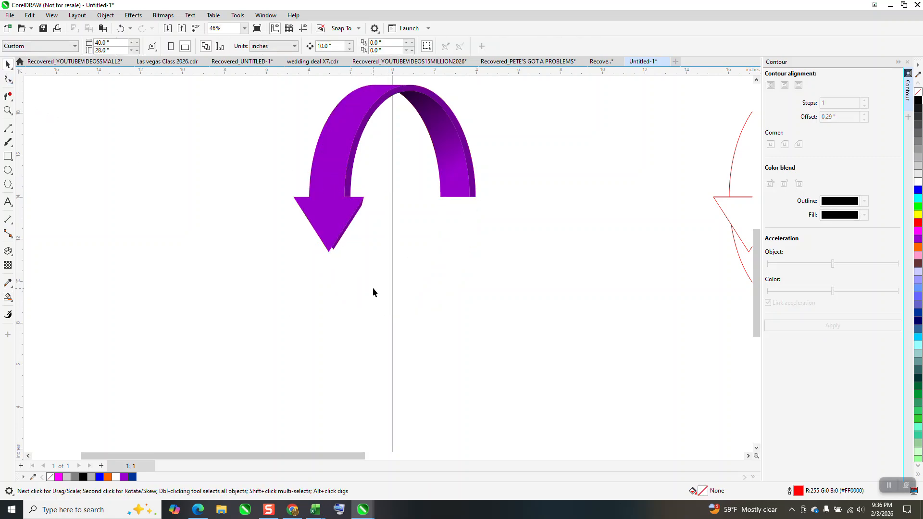
Move the lower end nodes of the dark arrowhead side face down to the tip of the front triangle
click(8, 111)
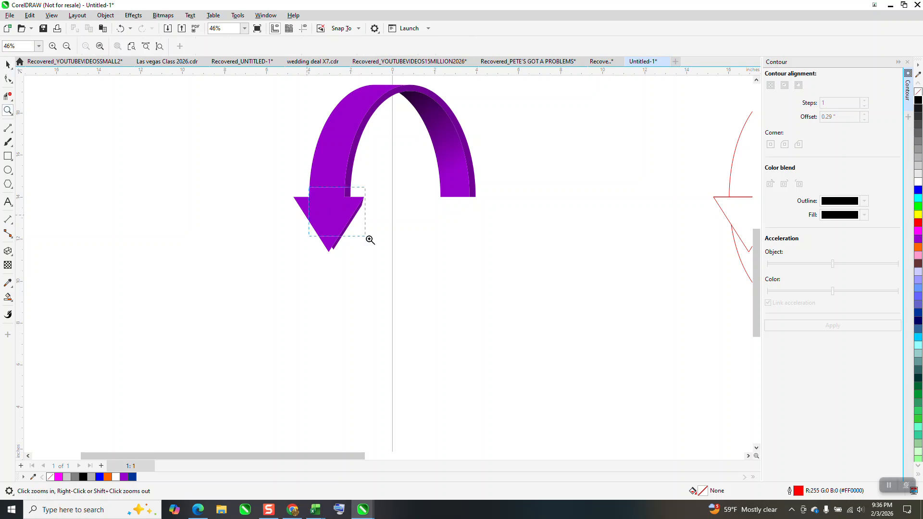
click(366, 232)
scroll(375, 262, down, 2)
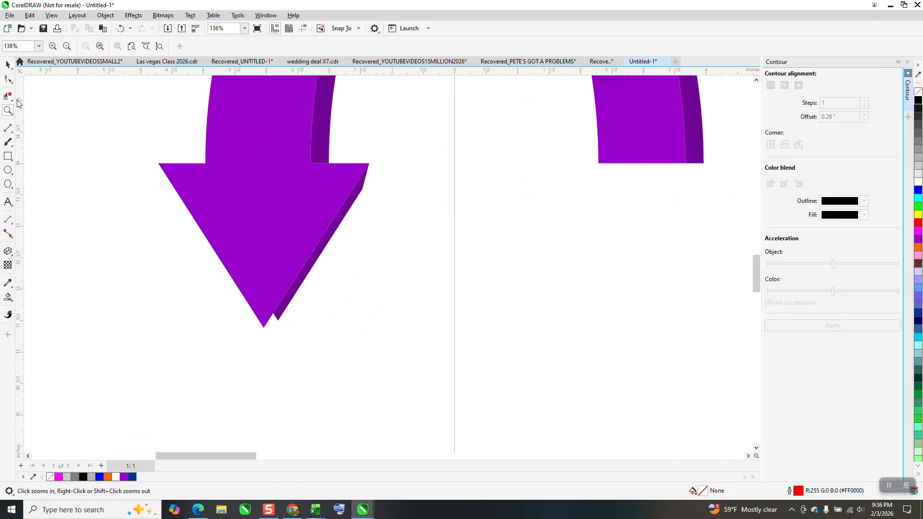
drag(115, 132, 375, 339)
click(8, 79)
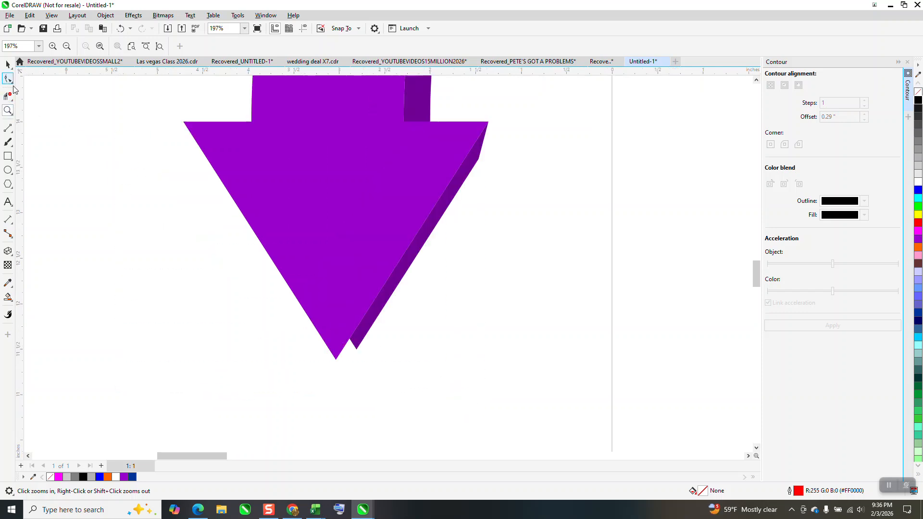
click(360, 345)
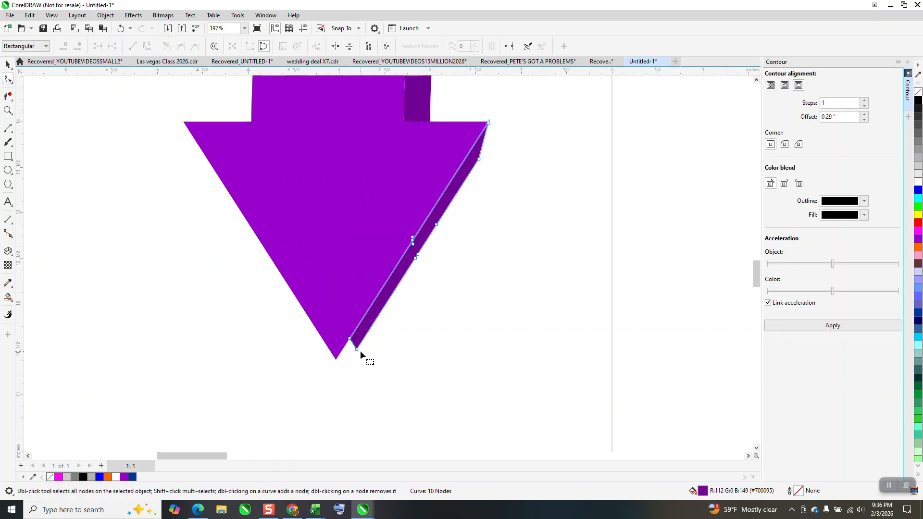
mouse_move(347, 366)
mouse_down()
mouse_move(352, 343)
mouse_move(337, 360)
mouse_up()
scroll(330, 370, down, 2)
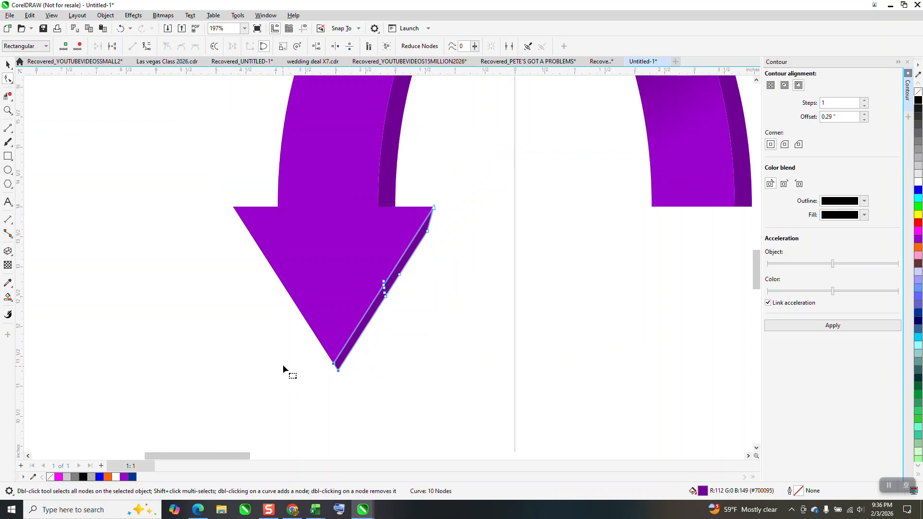
click(412, 365)
scroll(266, 338, down, 1)
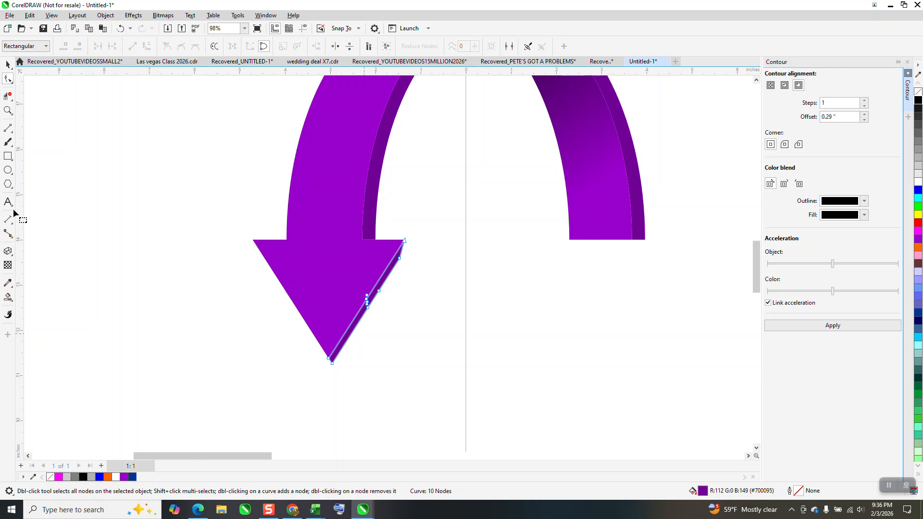
Move the upper outer corner node of the dark side face outward to even out its thickness
key(z)
drag(361, 244, 435, 285)
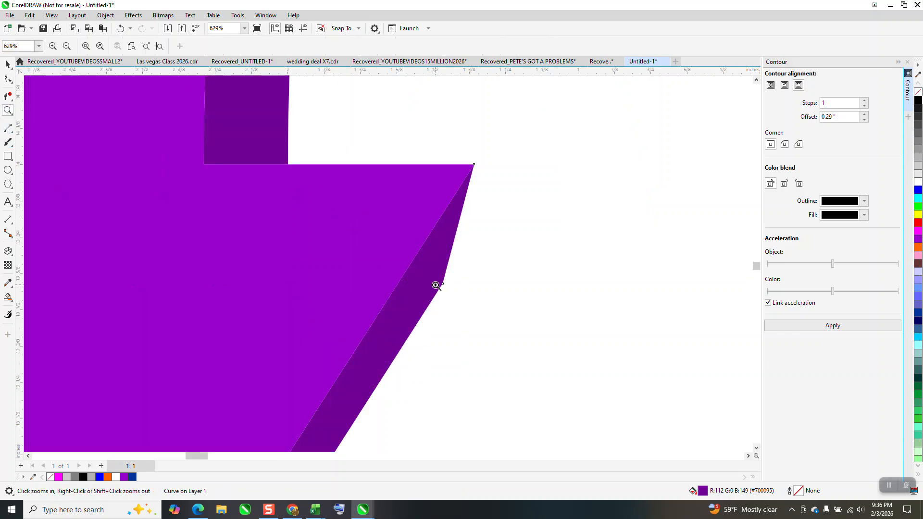
scroll(464, 206, down, 4)
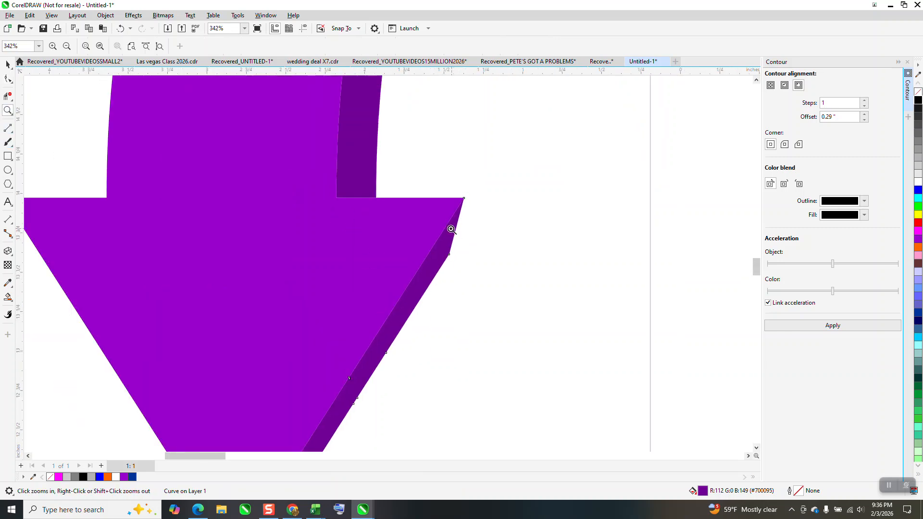
drag(406, 196, 563, 303)
click(8, 80)
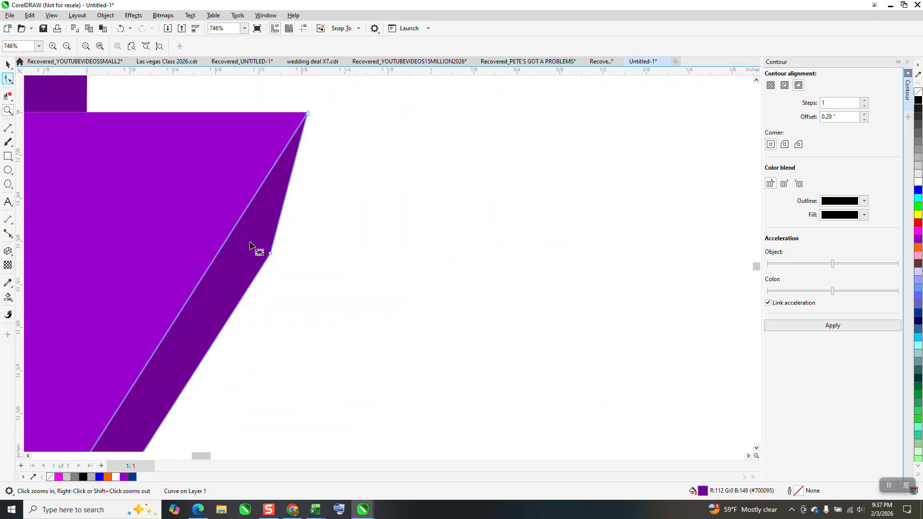
drag(270, 253, 197, 322)
scroll(306, 233, down, 4)
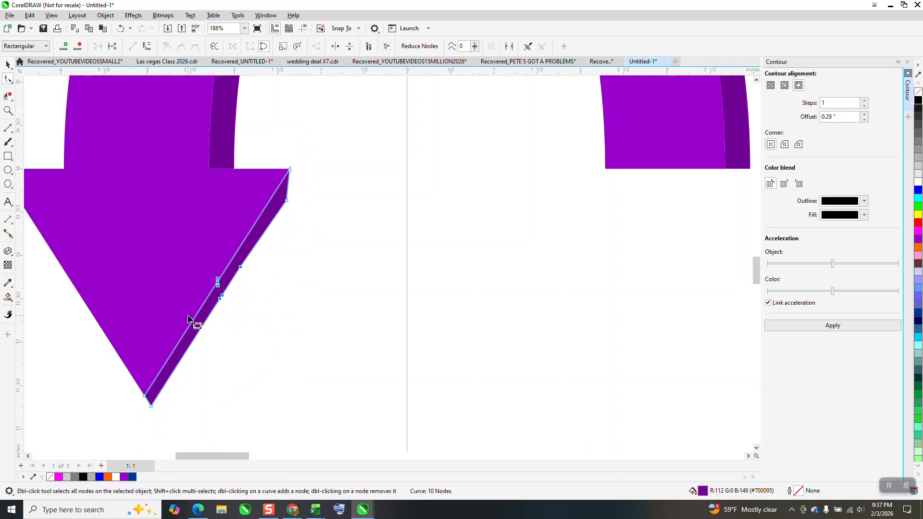
Delete the extra middle nodes of the dark side face and convert its outer edge to a straight line
key(Delete)
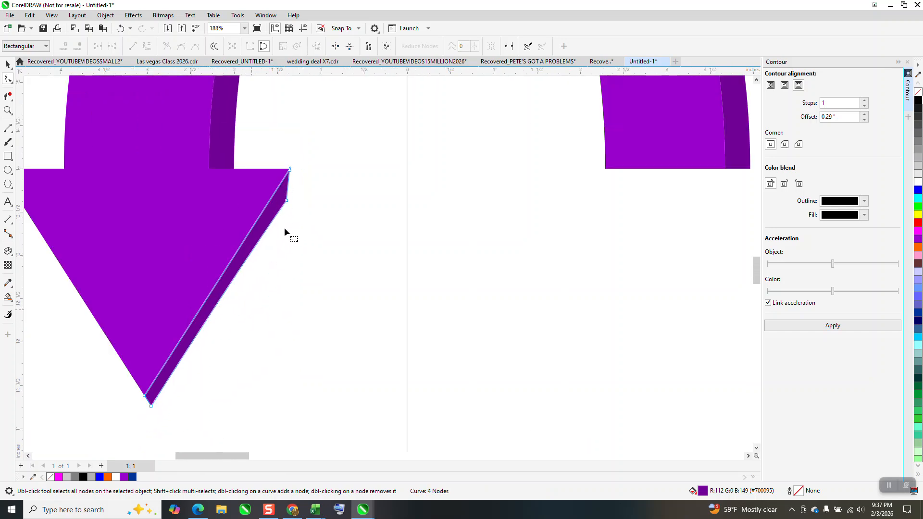
click(286, 200)
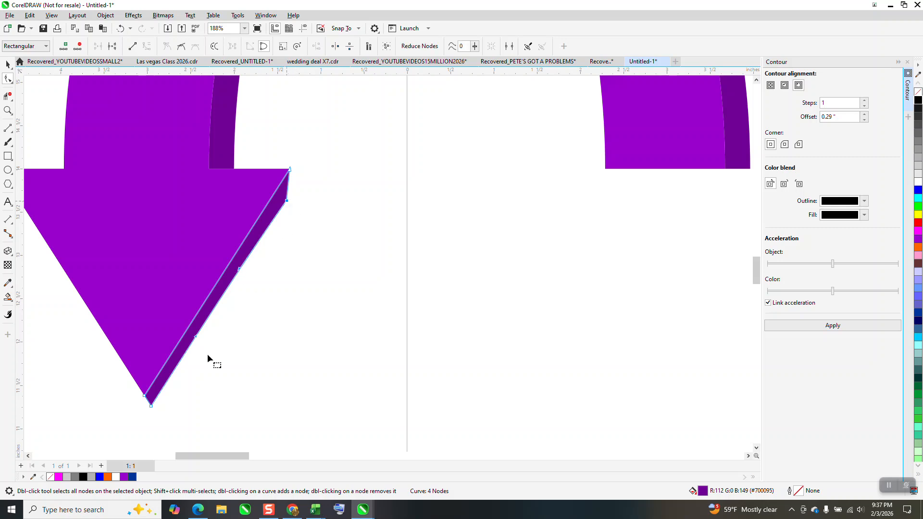
shift+click(151, 406)
right_click(286, 198)
click(332, 254)
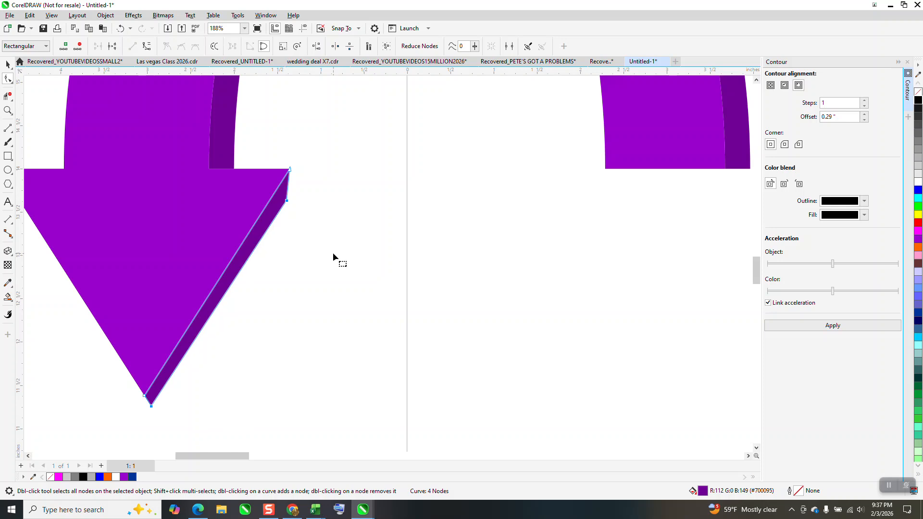
scroll(254, 335, down, 4)
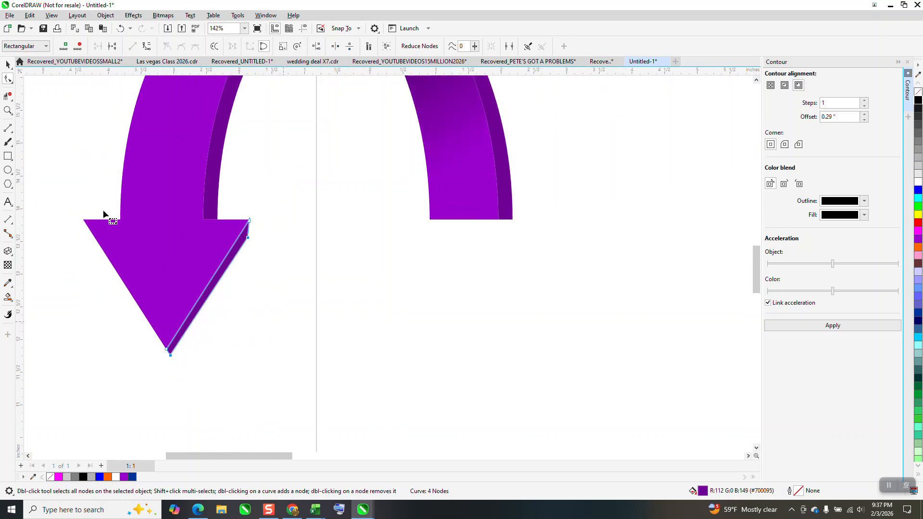
Draw a rectangle about 10.5 by 9.1 inches around the purple arrow and fill it black
click(8, 65)
scroll(300, 275, down, 6)
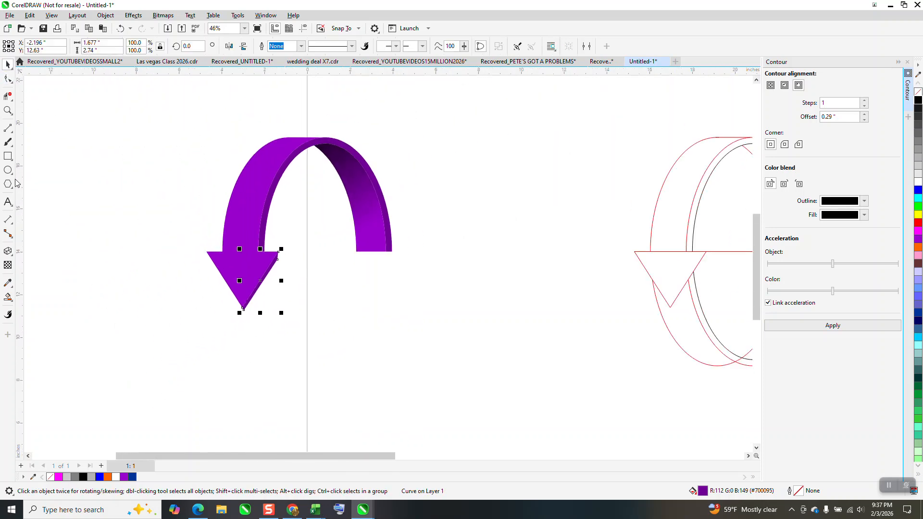
key(F6)
drag(192, 128, 418, 323)
click(918, 100)
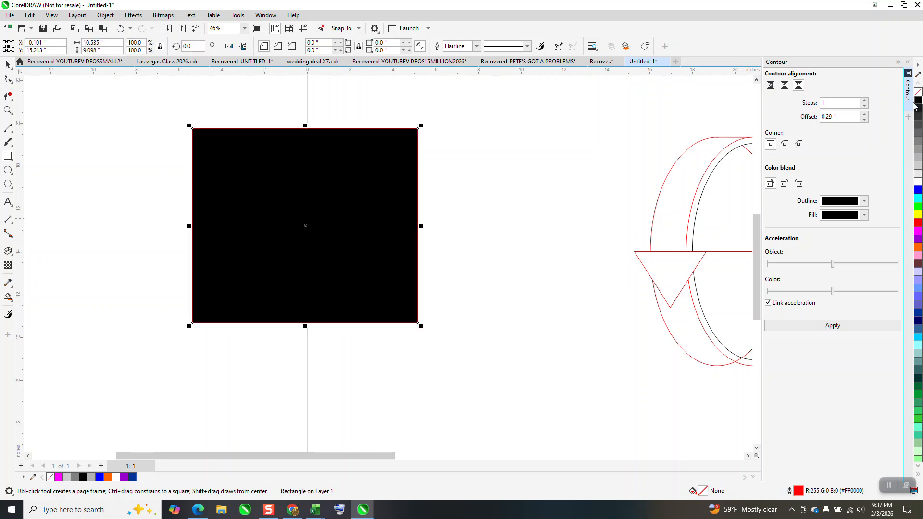
Send the black rectangle behind the purple arrow
click(106, 15)
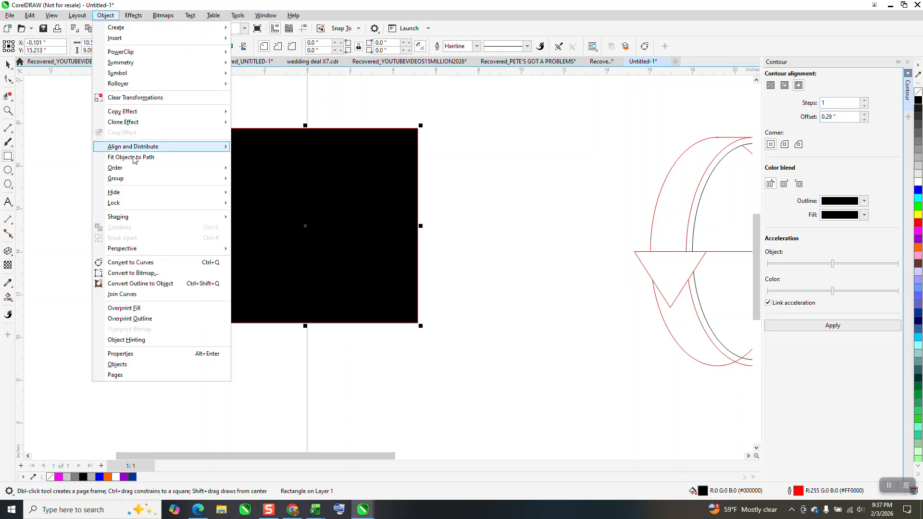
mouse_move(132, 179)
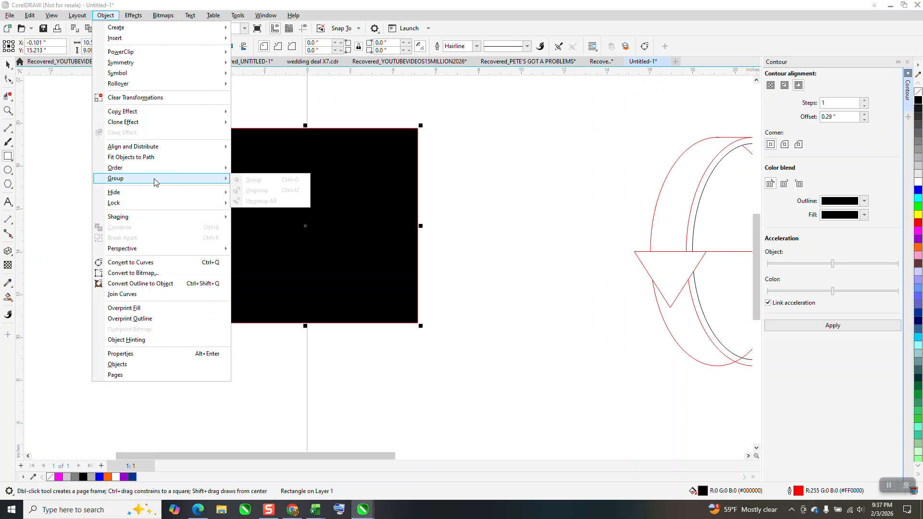
click(248, 180)
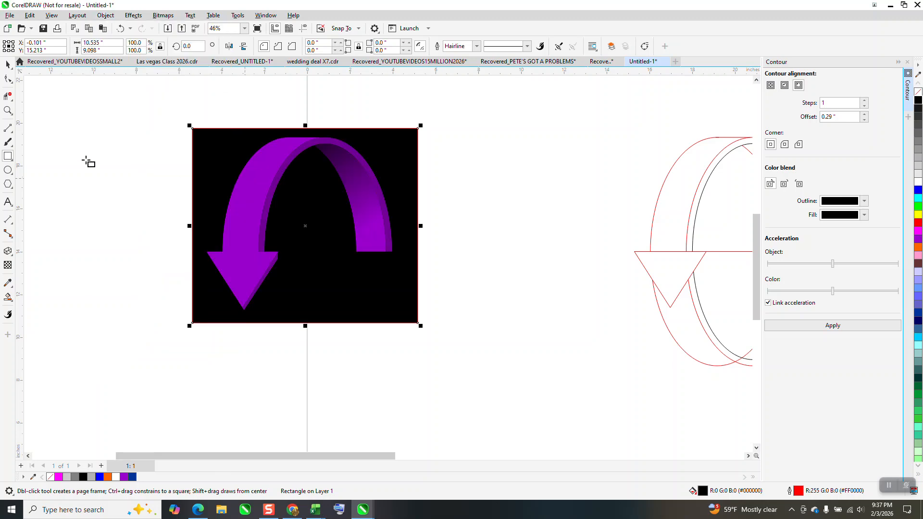
Examine the arrowhead and ribbon shading up close against the black background and compare them with the outline construction
click(7, 110)
drag(144, 178, 444, 378)
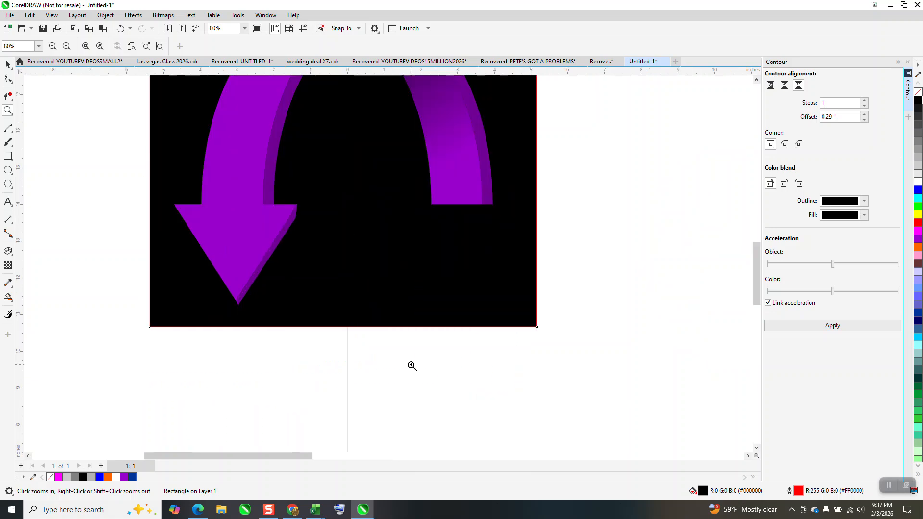
scroll(292, 344, down, 5)
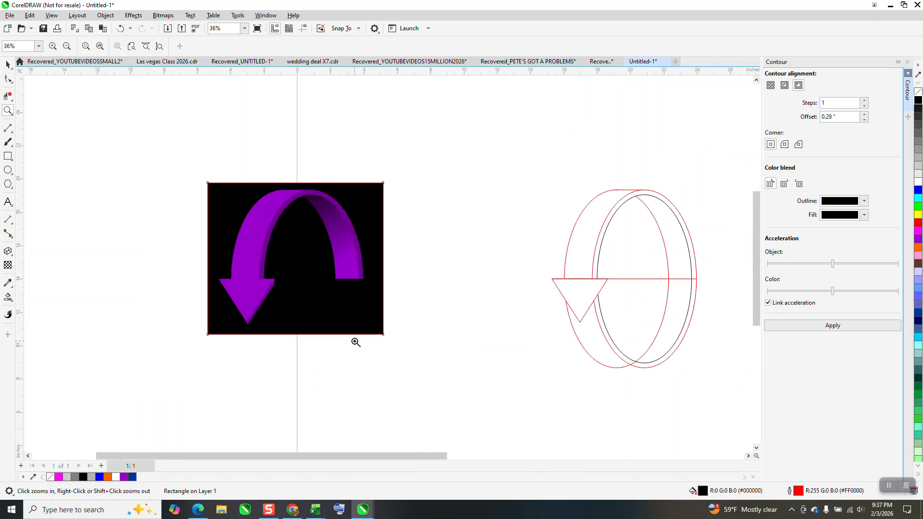
drag(575, 230, 606, 271)
scroll(604, 274, down, 3)
scroll(519, 265, down, 2)
drag(79, 251, 210, 348)
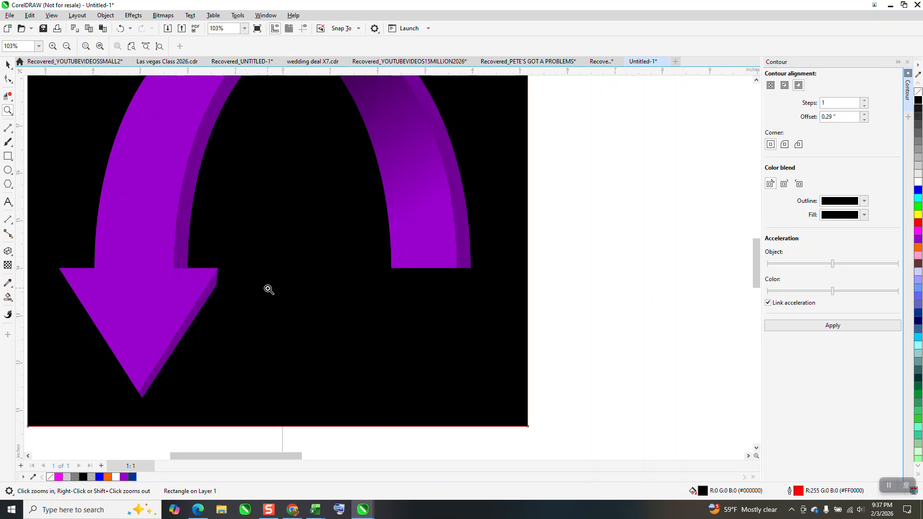
scroll(206, 294, down, 2)
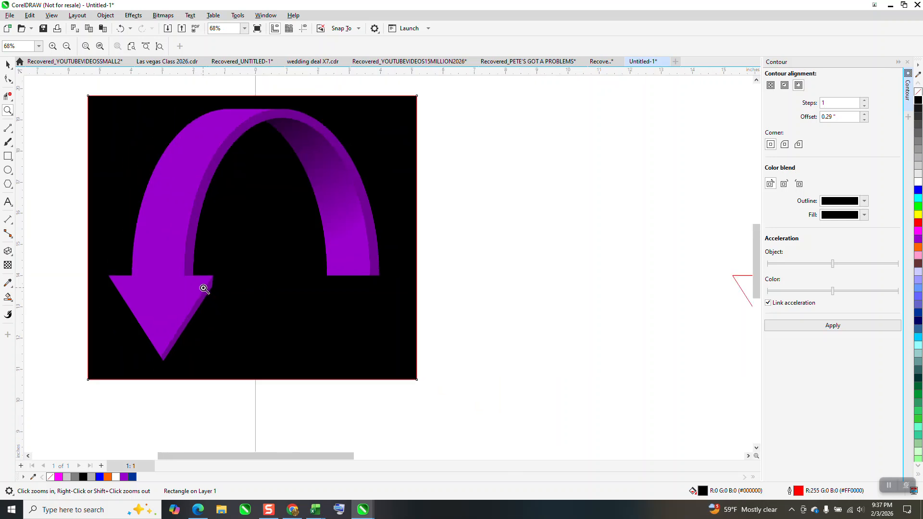
scroll(204, 288, down, 1)
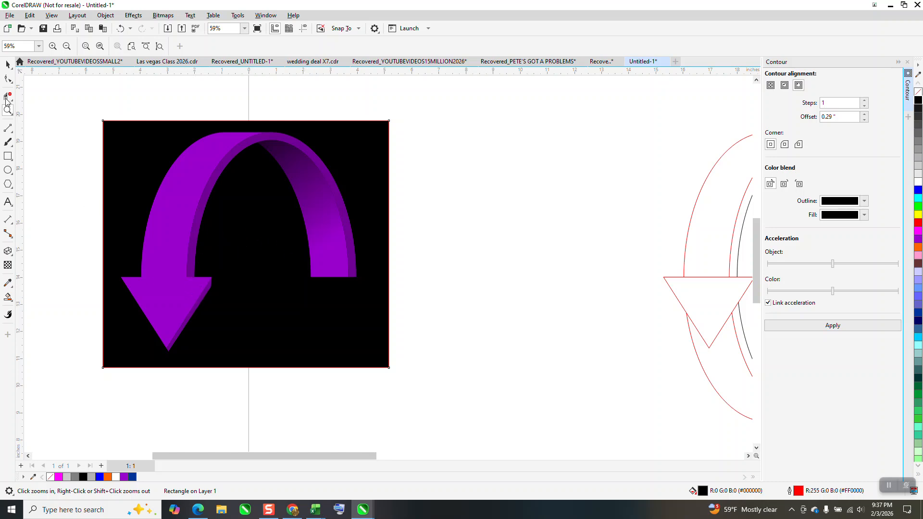
Darken the purple fills of the ribbon's side edge and the arrowhead's side face by mixing in black
click(8, 64)
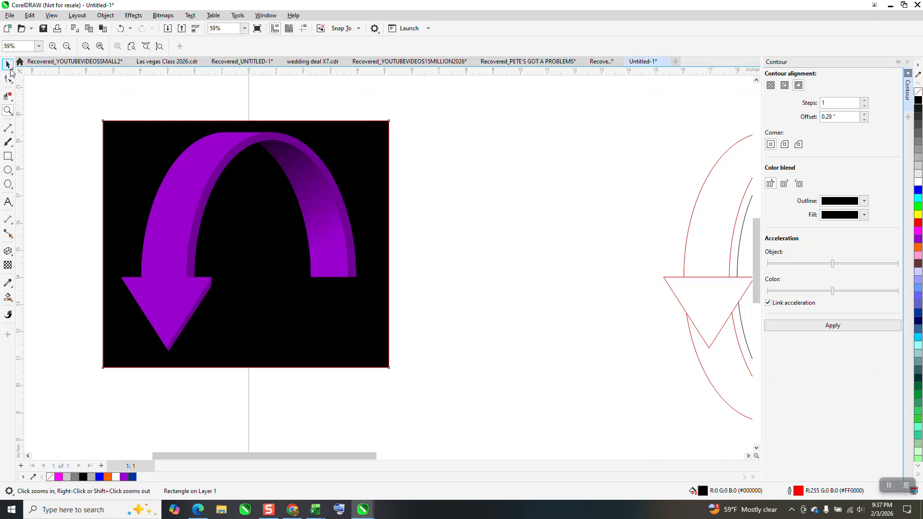
click(211, 190)
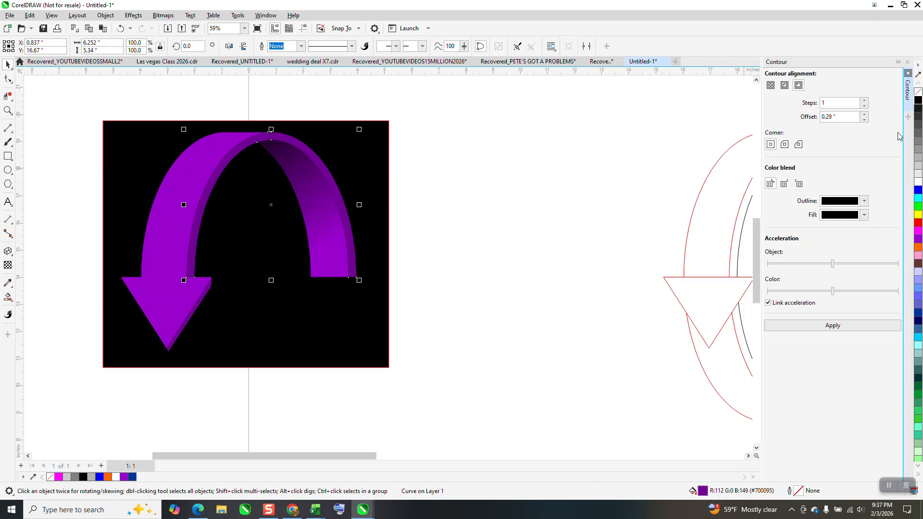
ctrl+click(919, 102)
click(210, 294)
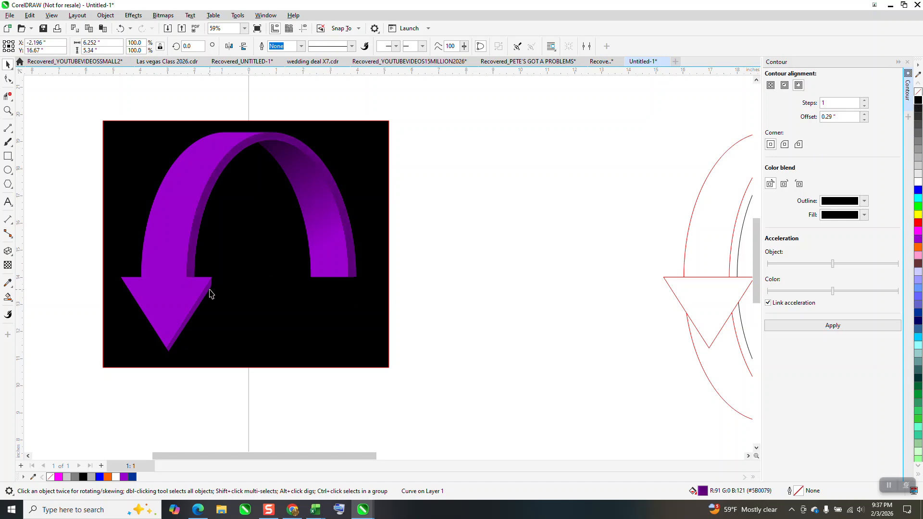
ctrl+click(919, 103)
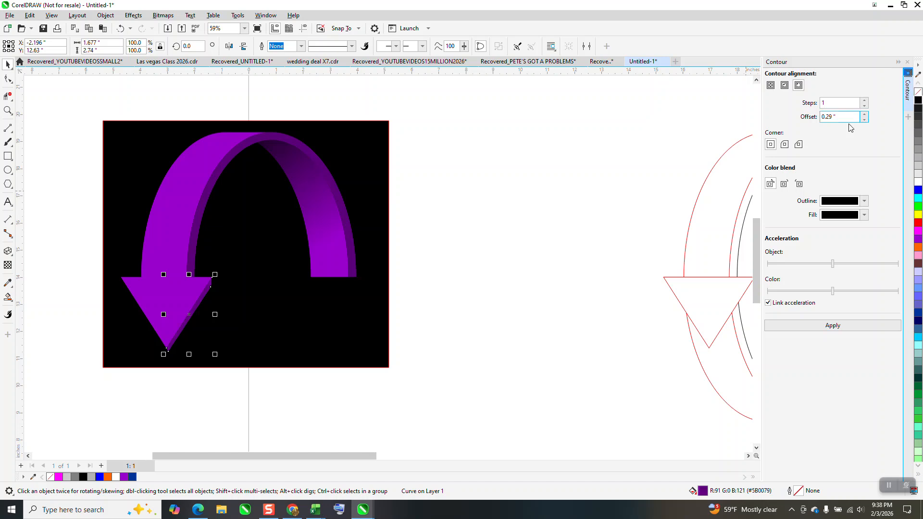
Inspect the darkened arrowhead and select the whole arrow together with its black background rectangle
click(8, 110)
drag(112, 264, 336, 350)
scroll(336, 349, down, 3)
scroll(231, 262, down, 3)
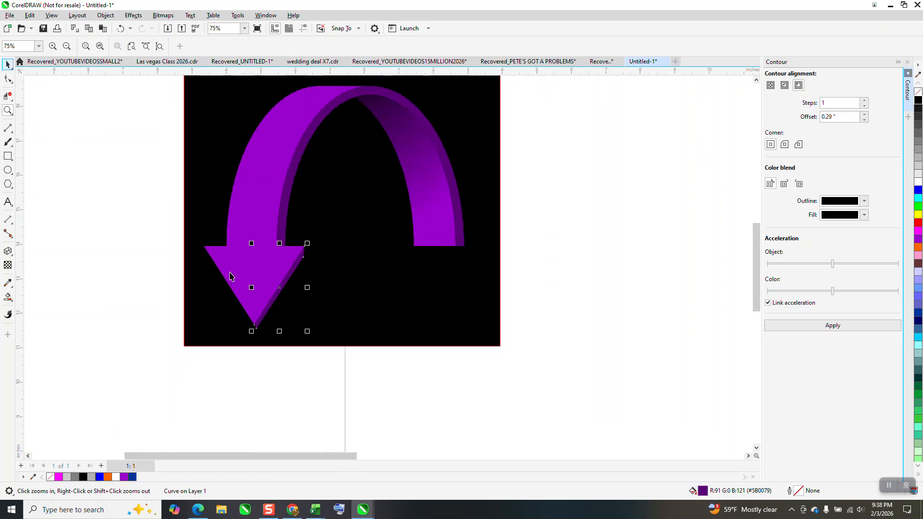
drag(278, 254, 444, 339)
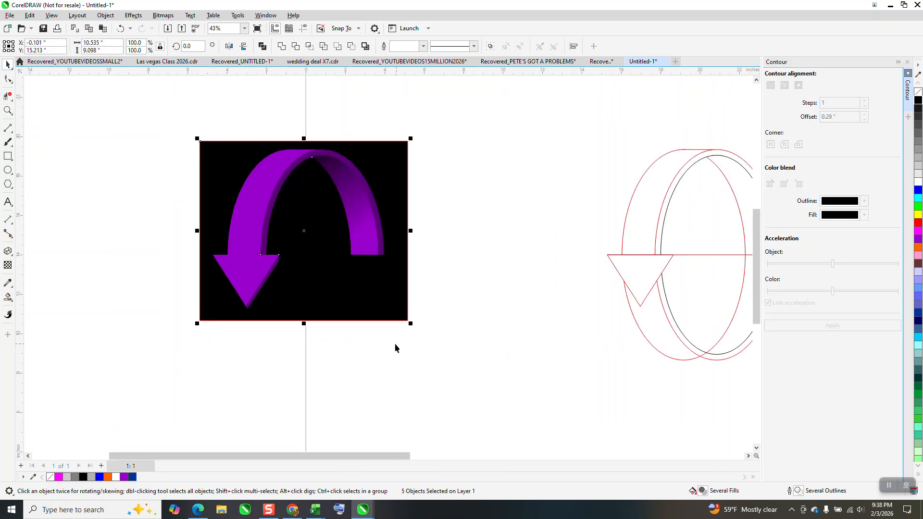